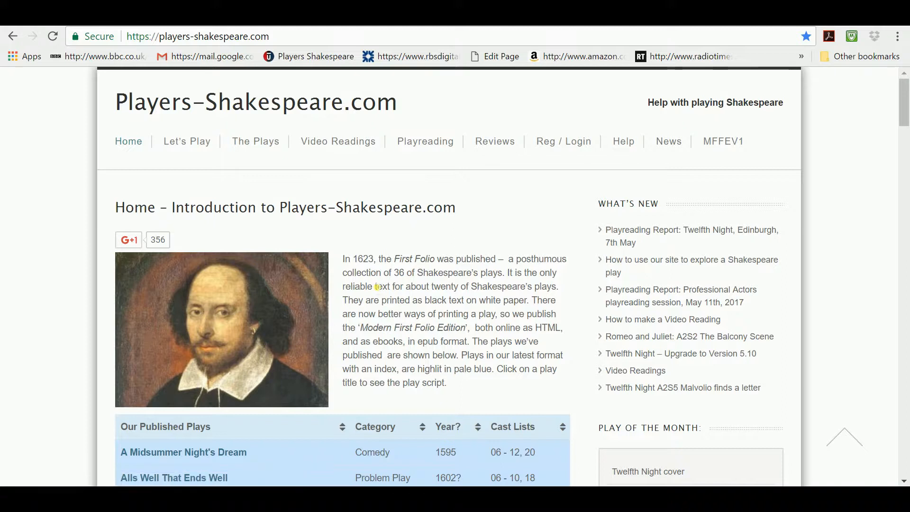
Step: Open the online script of Hamlet from the list of published plays
scroll(377, 287, down, 5)
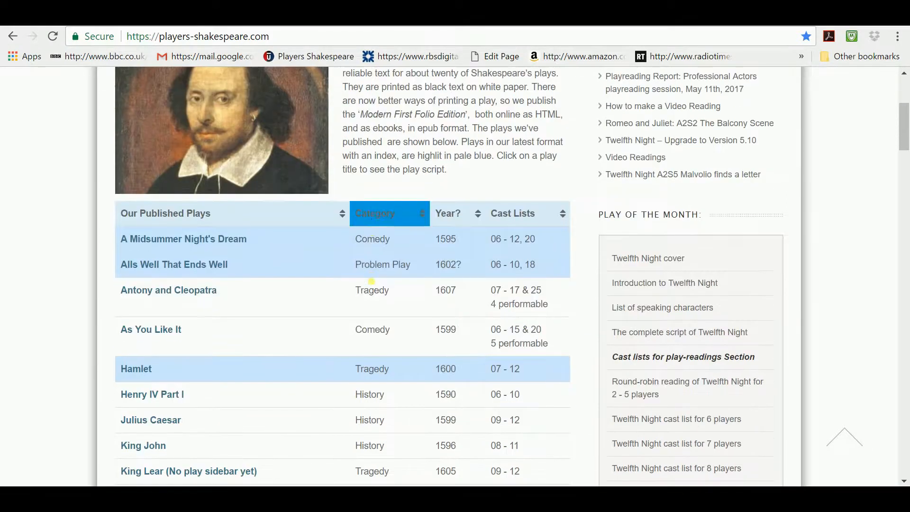
scroll(372, 284, down, 5)
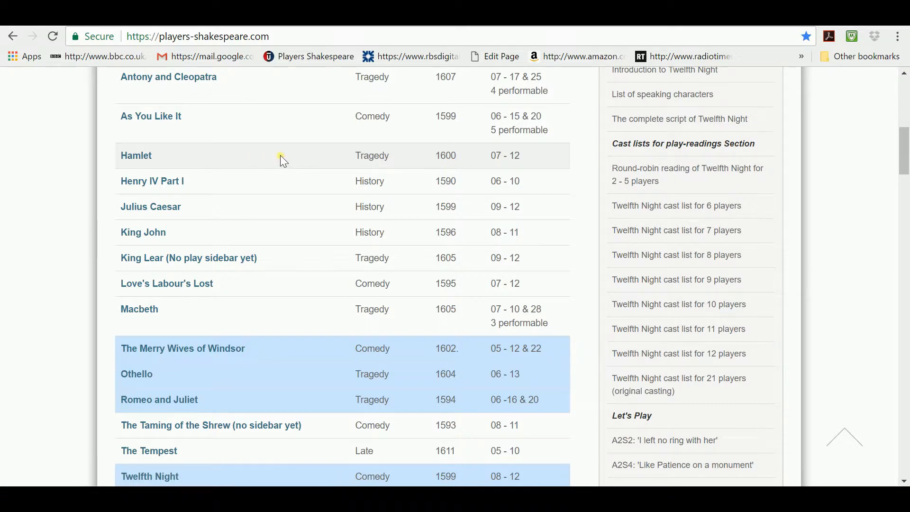
click(137, 157)
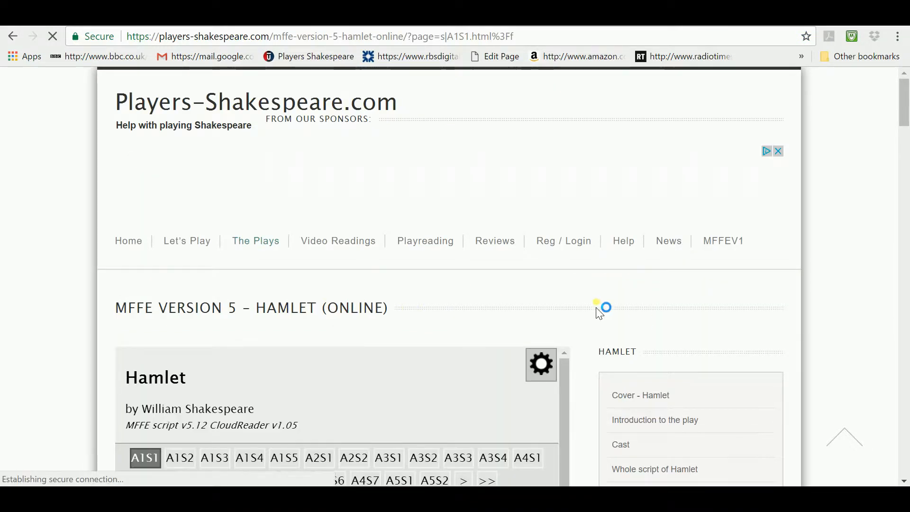
Step: Go to Act One Scene Two (A1S2) of the Hamlet script
scroll(602, 310, down, 5)
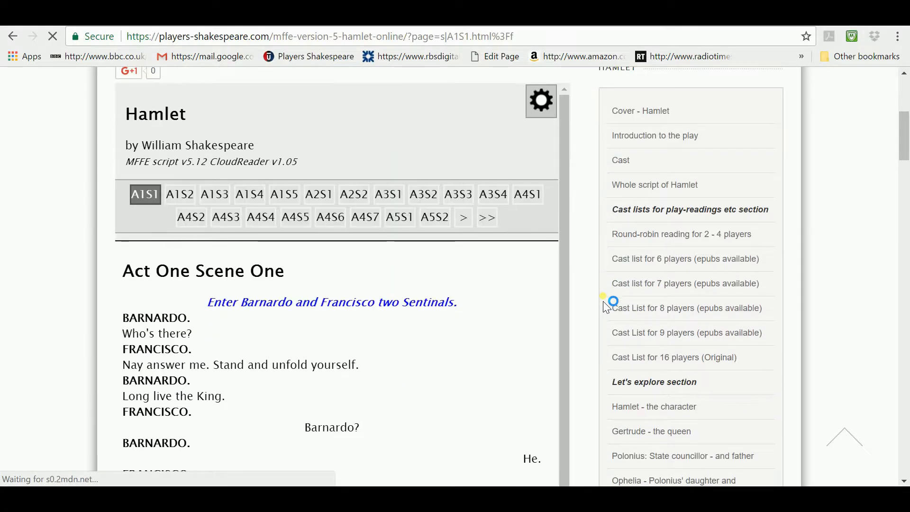
scroll(603, 302, down, 2)
scroll(604, 299, up, 1)
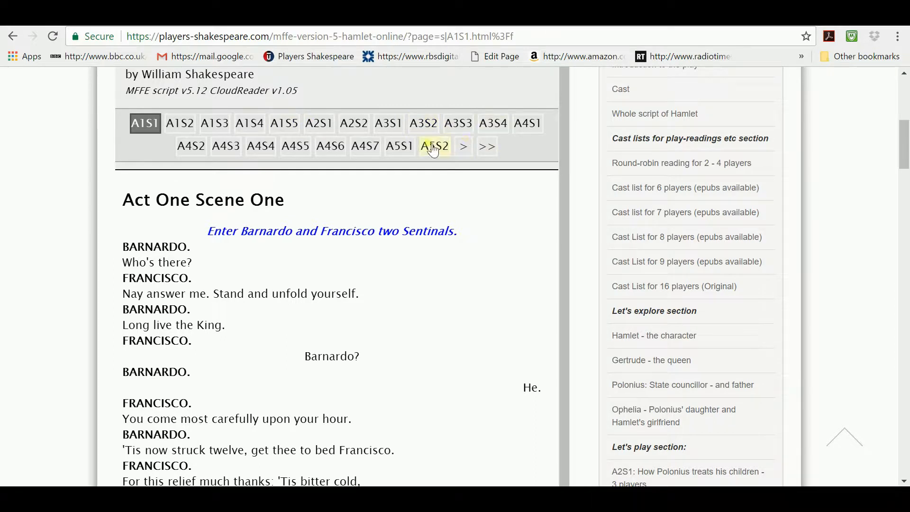
click(173, 124)
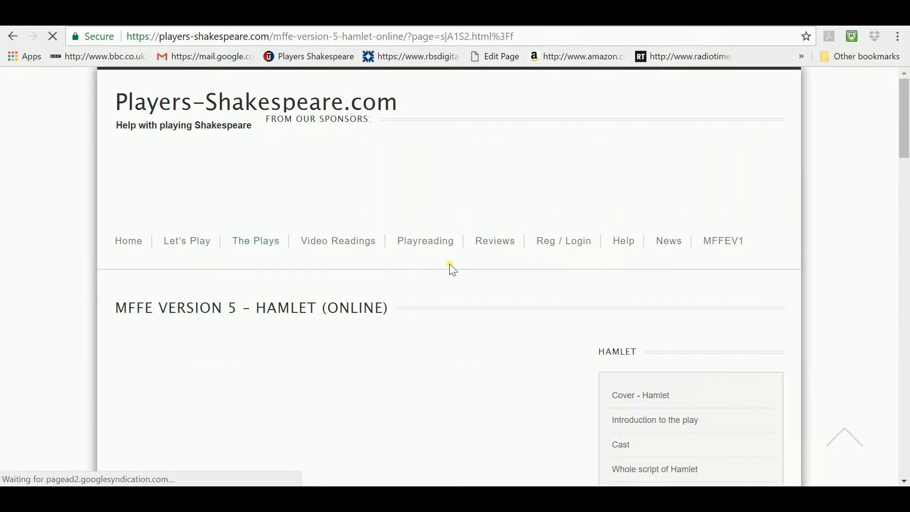
Step: Read through Act One Scene Two from the opening stage direction down to the scene index at its end
scroll(454, 267, down, 1)
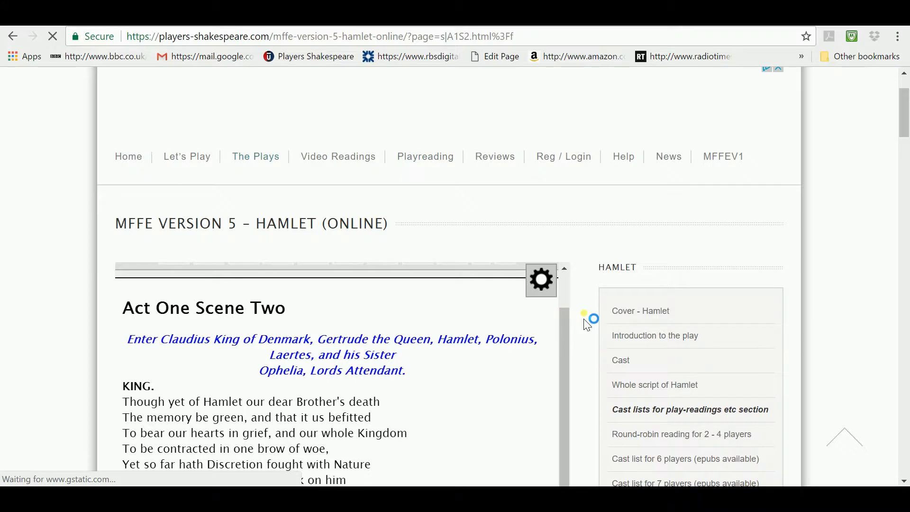
scroll(586, 324, down, 3)
scroll(587, 324, down, 1)
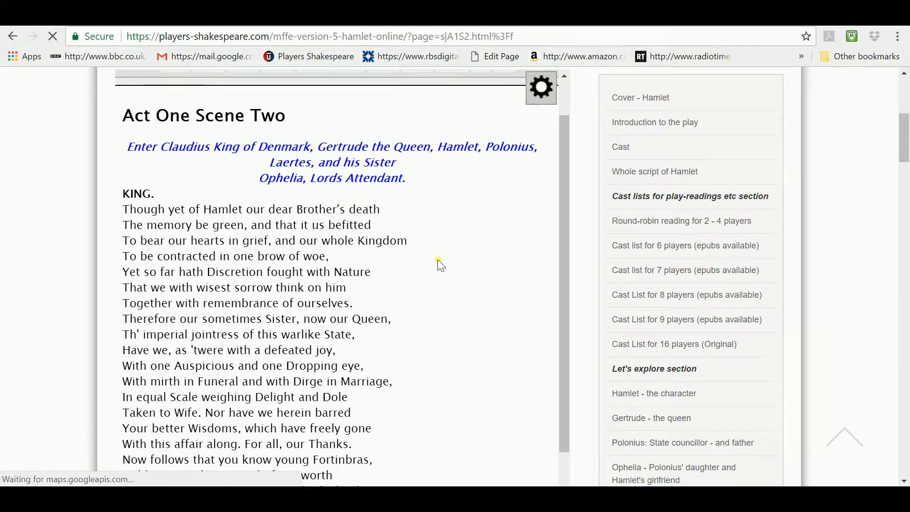
scroll(438, 267, down, 4)
scroll(441, 271, down, 10)
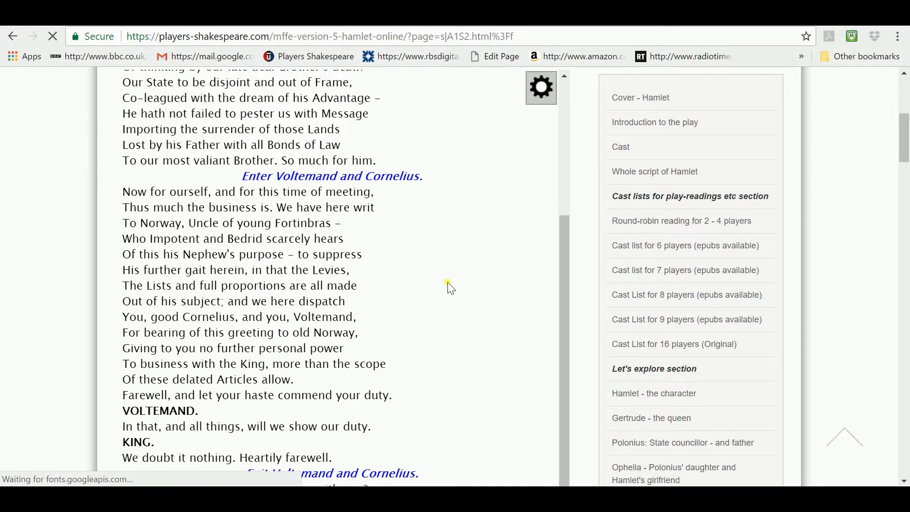
scroll(455, 293, down, 6)
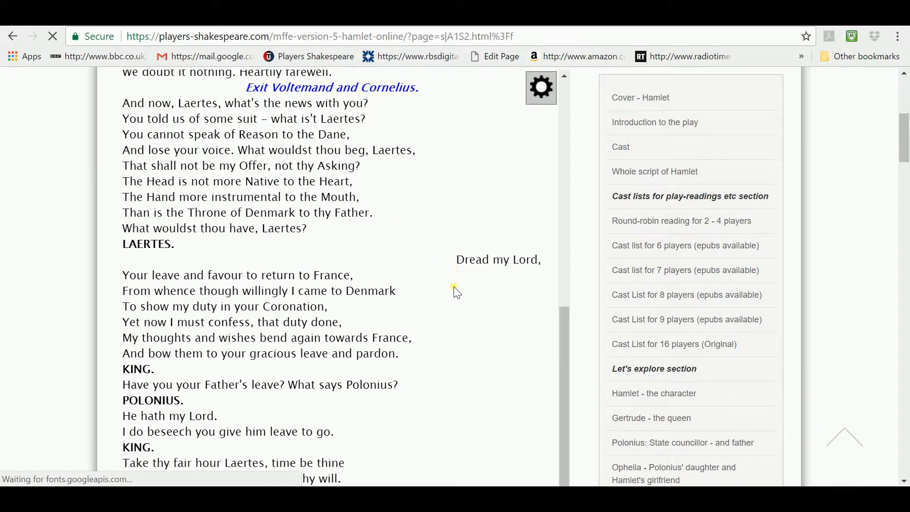
scroll(458, 291, down, 16)
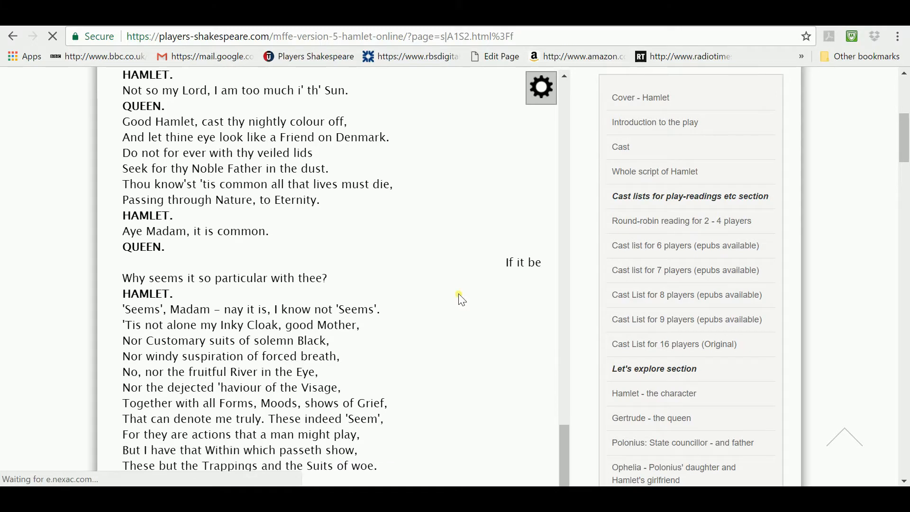
scroll(462, 302, down, 16)
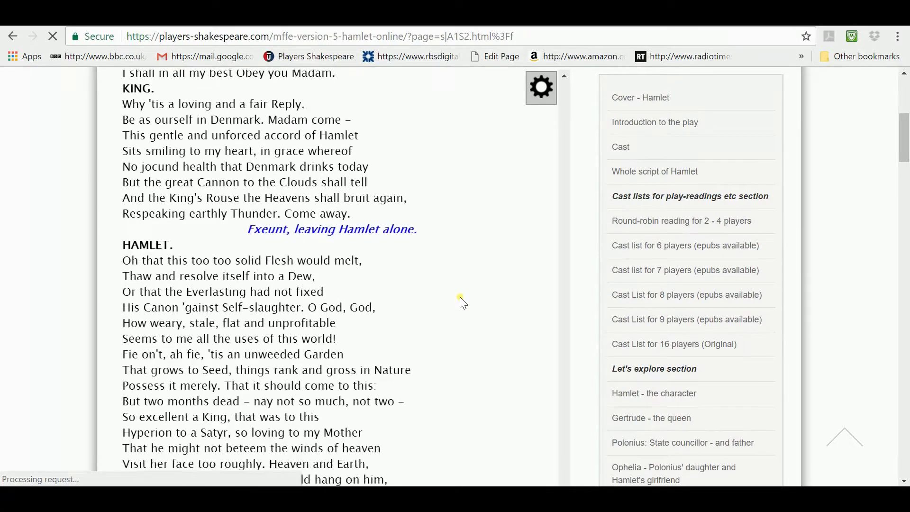
scroll(462, 300, down, 12)
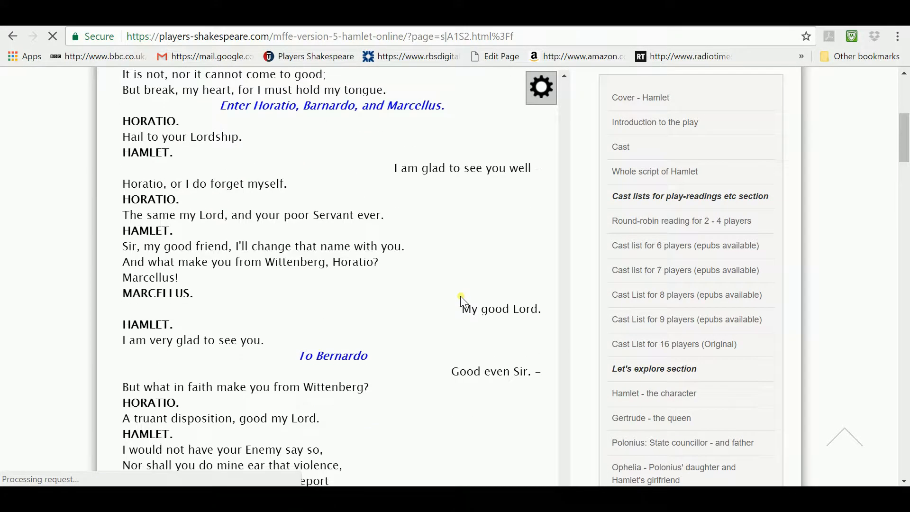
scroll(463, 299, down, 18)
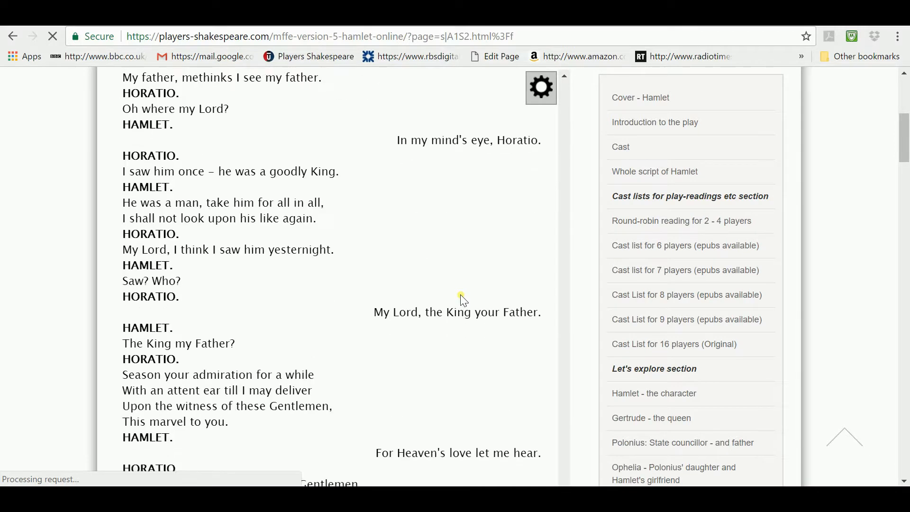
scroll(463, 300, down, 17)
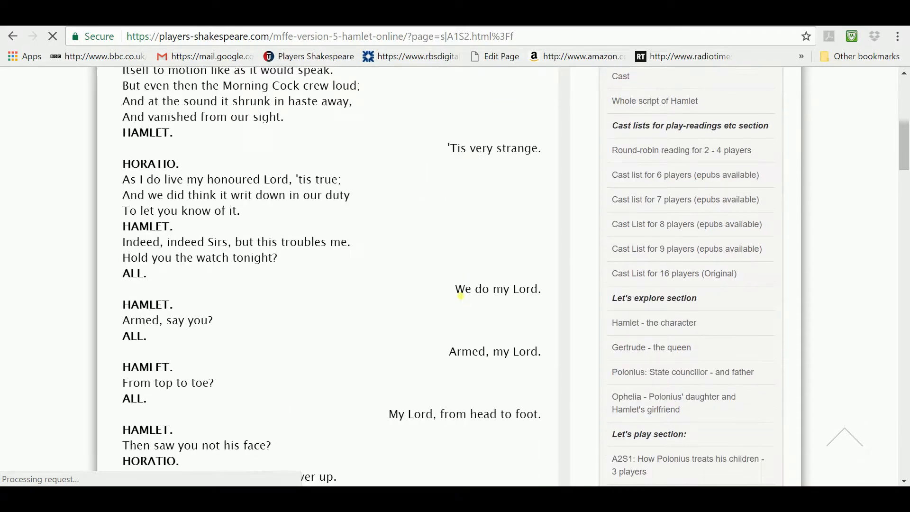
scroll(463, 300, down, 20)
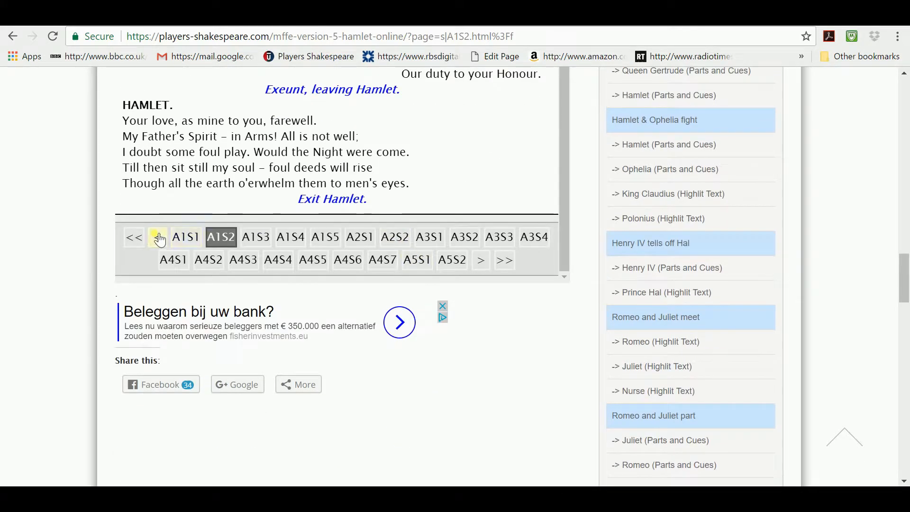
Step: Go to Act One Scene Three (A1S3) using the scene index at the end of the script
click(225, 239)
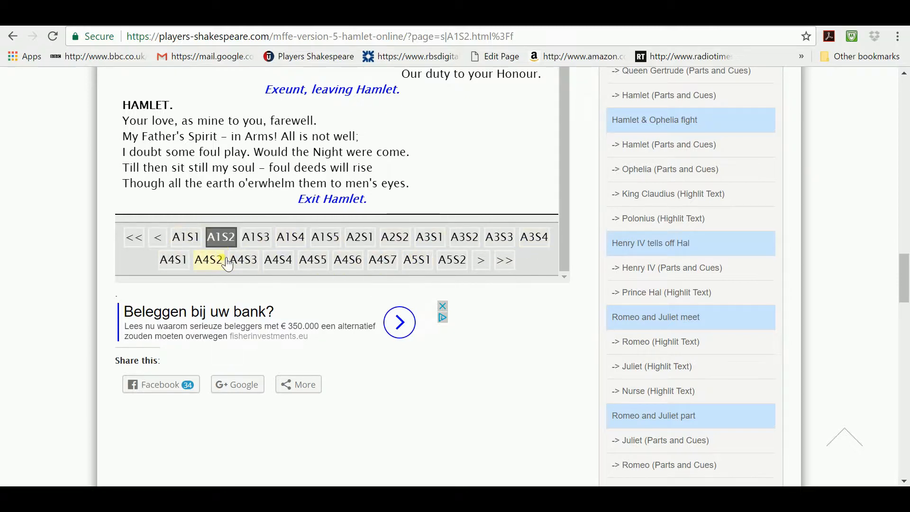
click(265, 240)
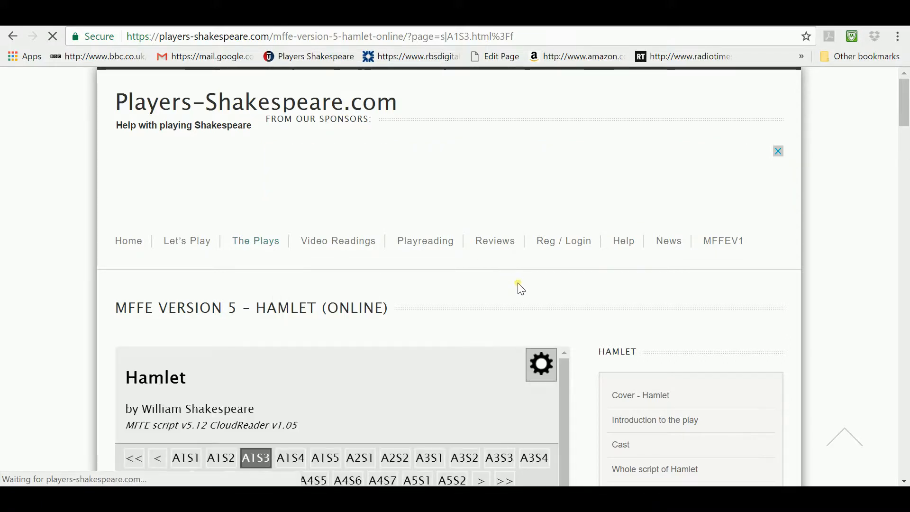
scroll(517, 288, down, 5)
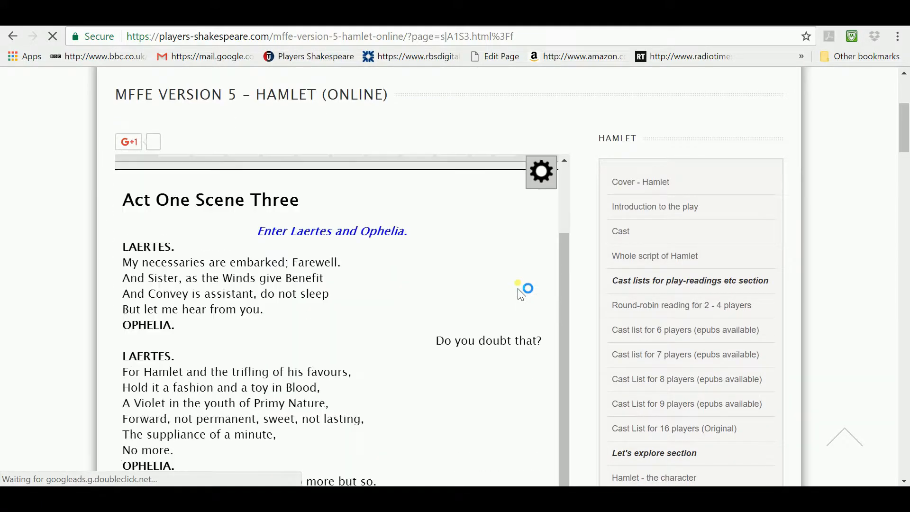
scroll(517, 286, down, 2)
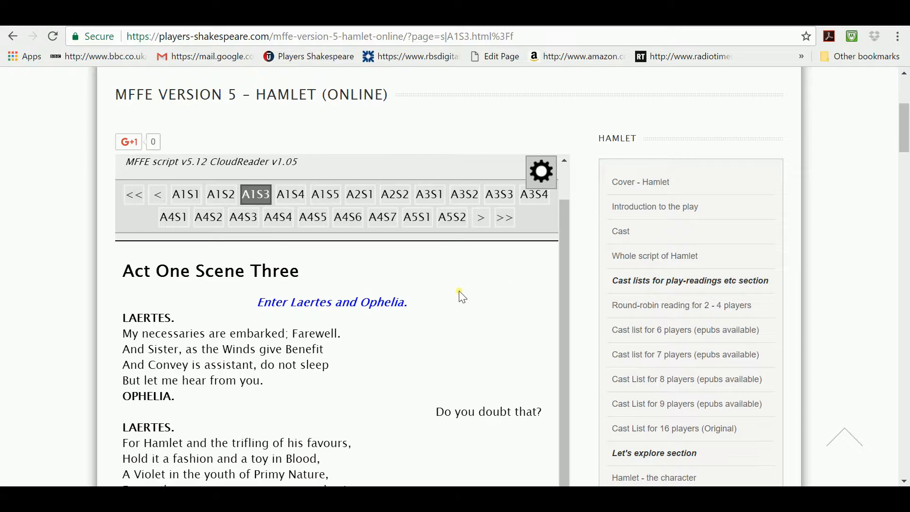
Step: Configure the script reader to show the single part of Ophelia and apply the setting
click(547, 174)
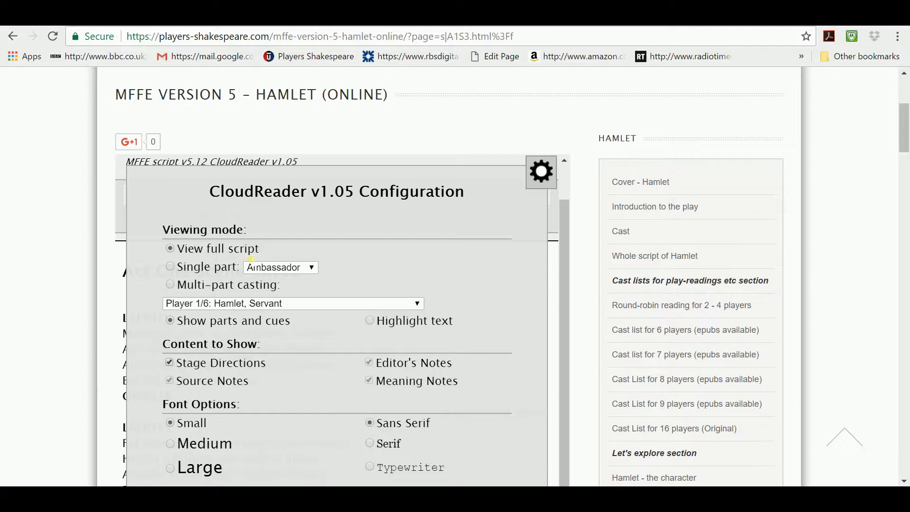
click(169, 266)
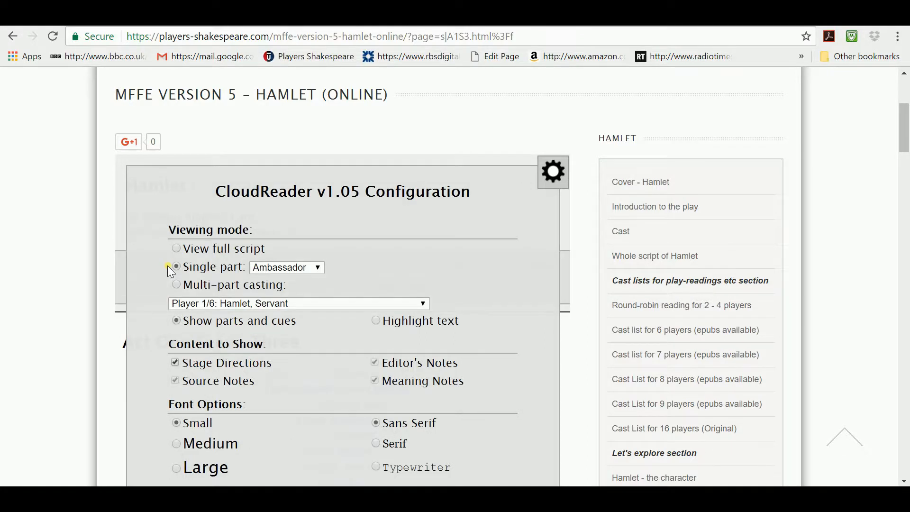
click(319, 267)
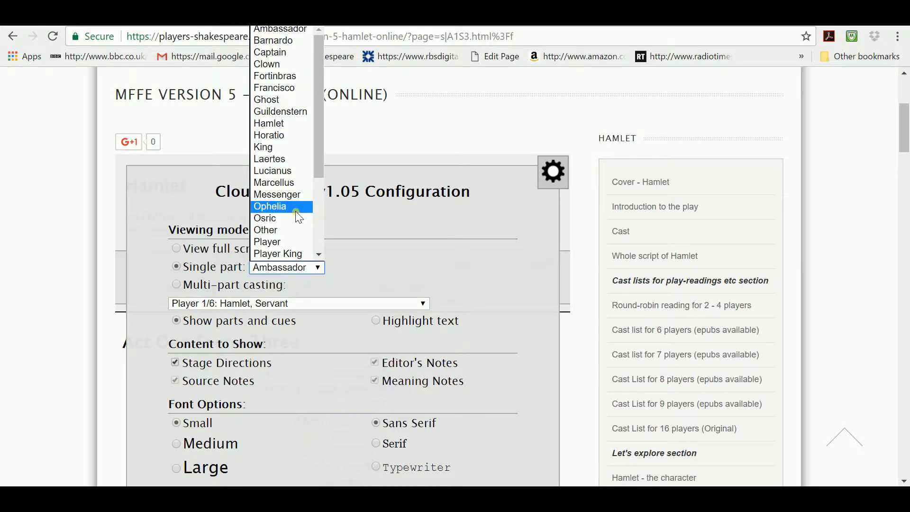
click(280, 207)
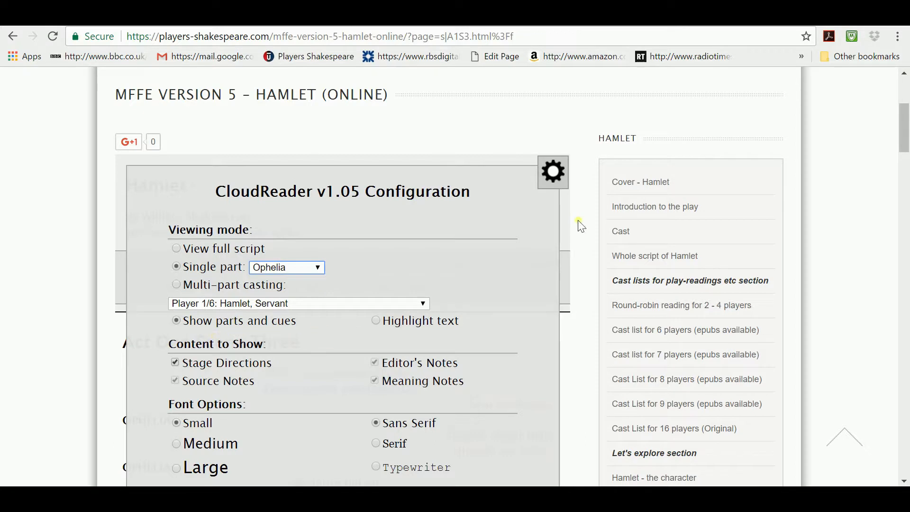
click(559, 180)
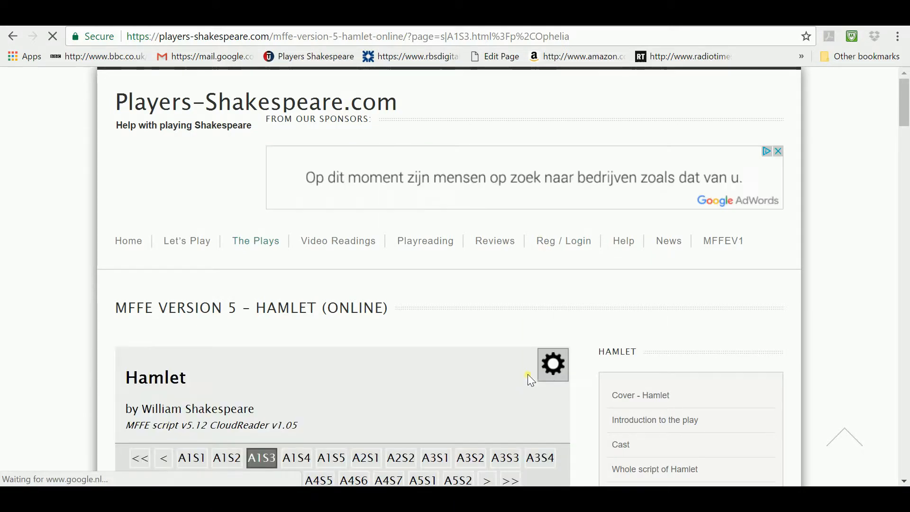
Step: Examine how Ophelia's lines, cues and stage directions are laid out in Act One Scene Three
scroll(612, 339, down, 9)
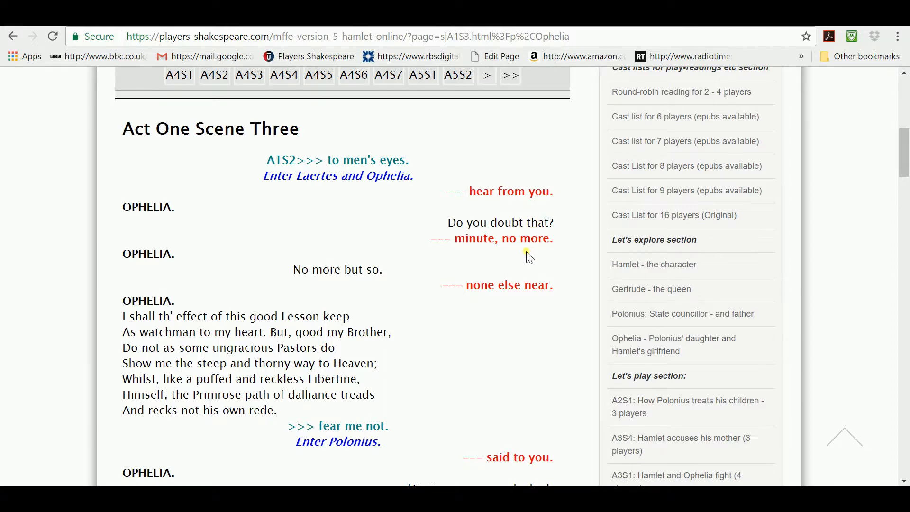
scroll(524, 312, down, 2)
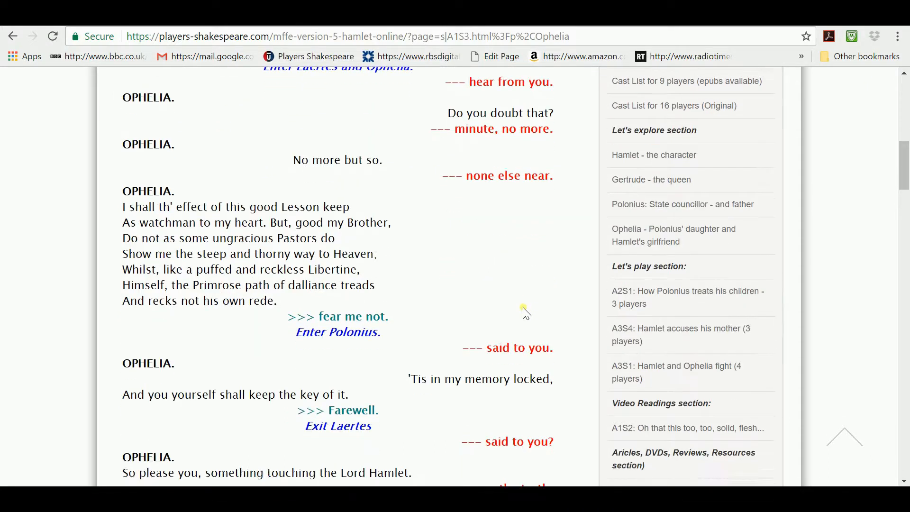
scroll(525, 310, up, 4)
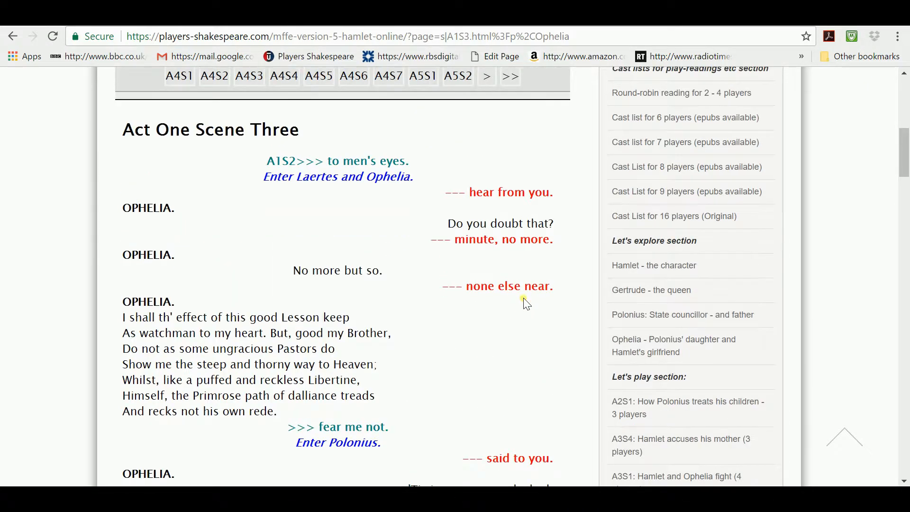
scroll(524, 302, up, 3)
scroll(450, 301, down, 1)
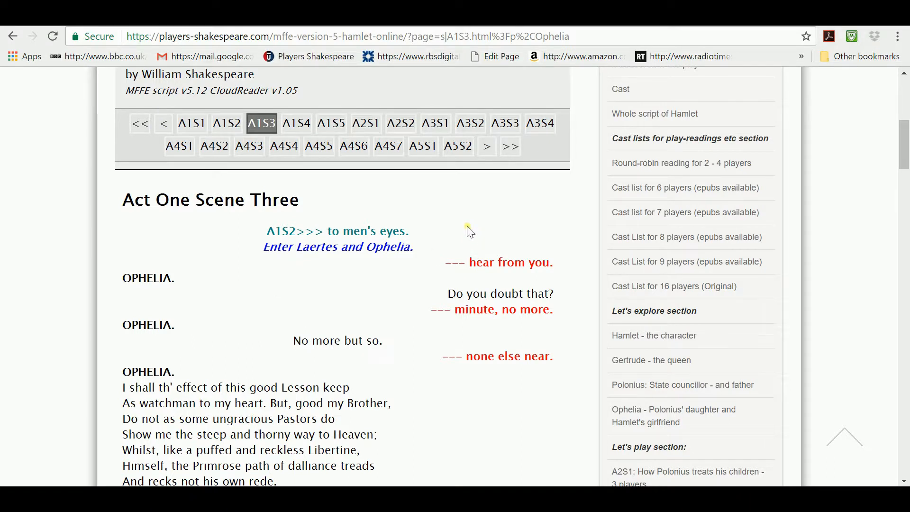
scroll(478, 215, up, 1)
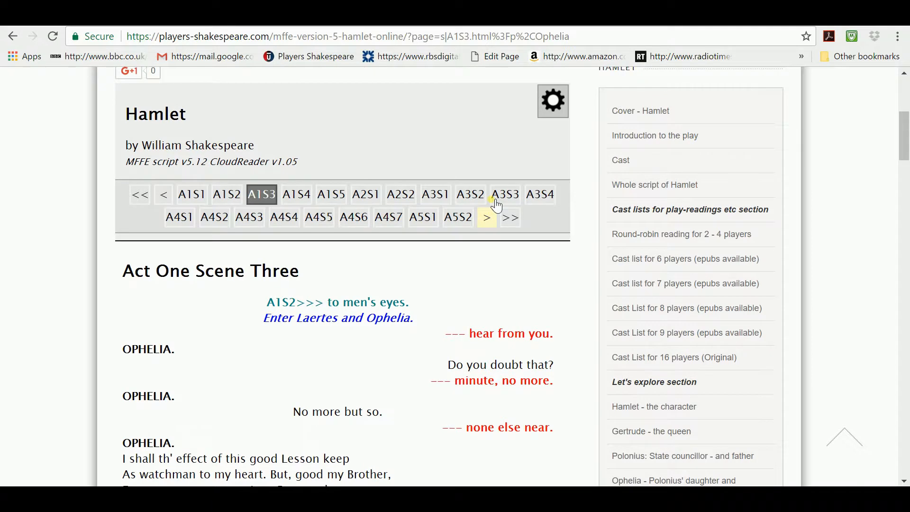
Step: Change the reader's display of Ophelia's part to Highlight text and view her lines within the scene
click(562, 106)
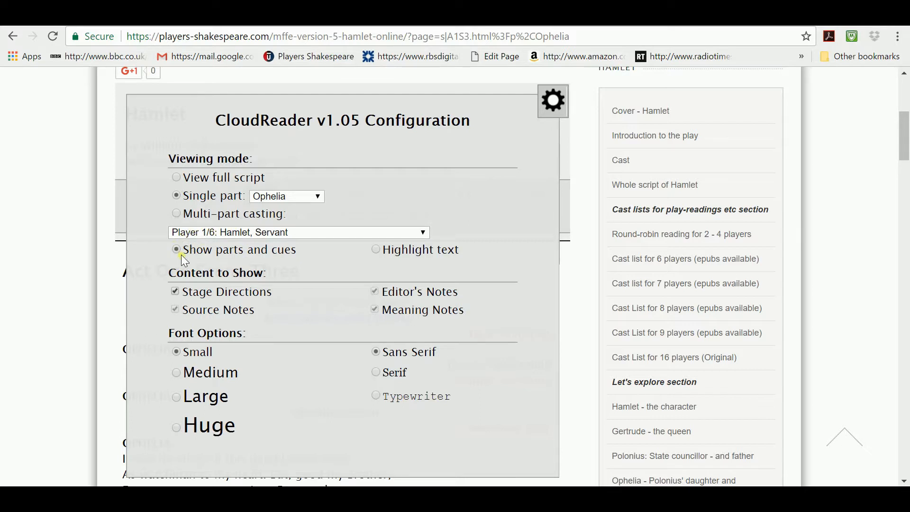
click(377, 249)
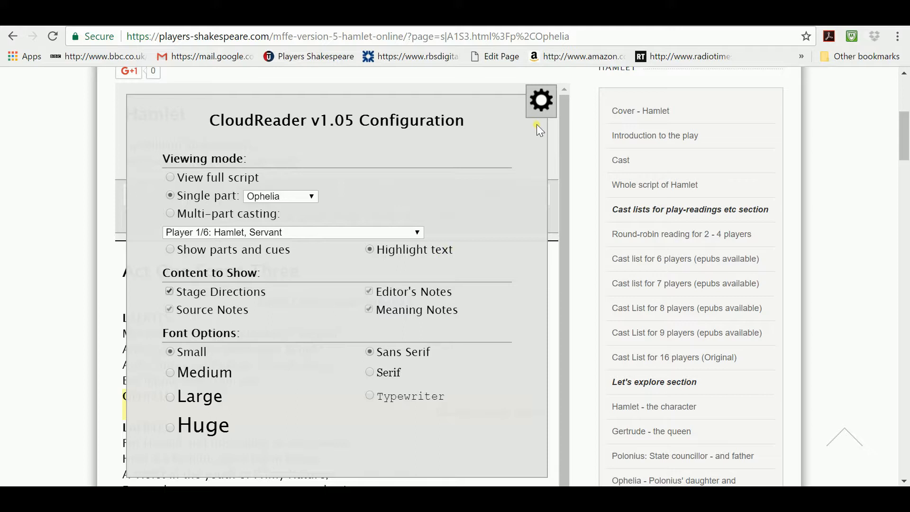
click(541, 108)
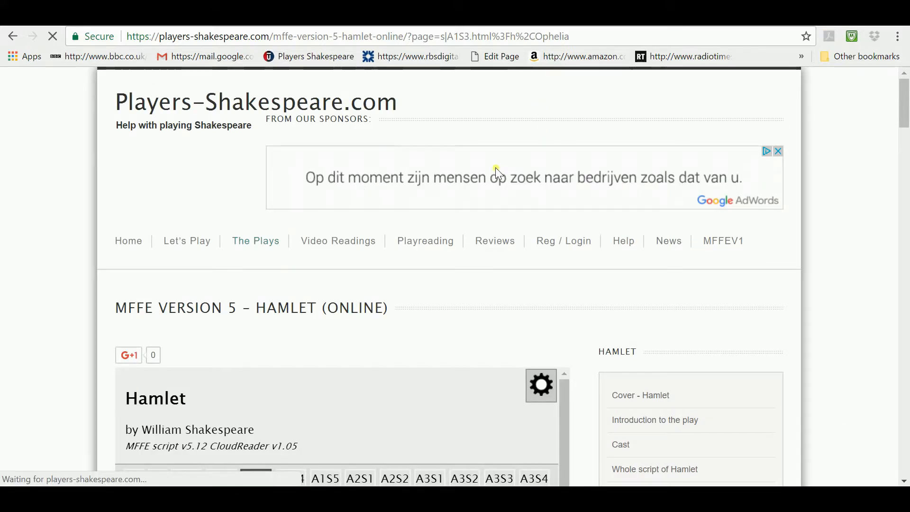
mouse_move(514, 220)
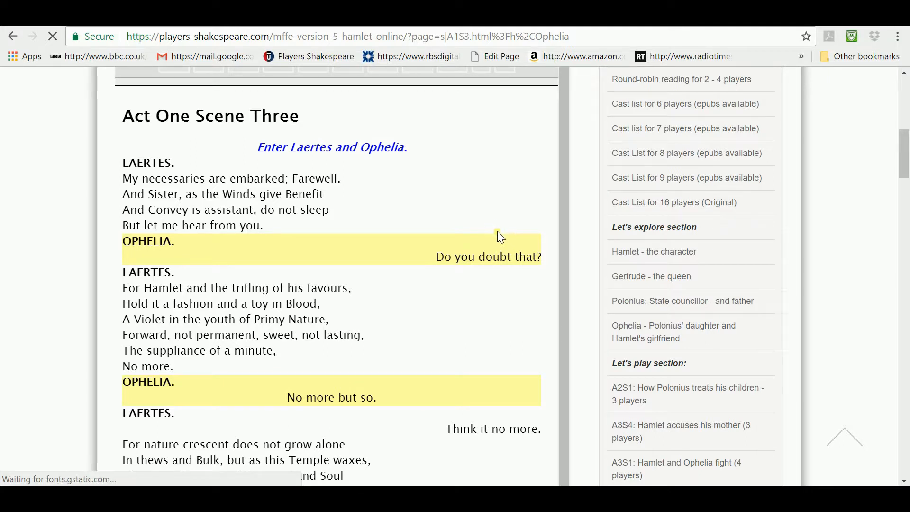
scroll(496, 231, down, 3)
scroll(496, 231, down, 15)
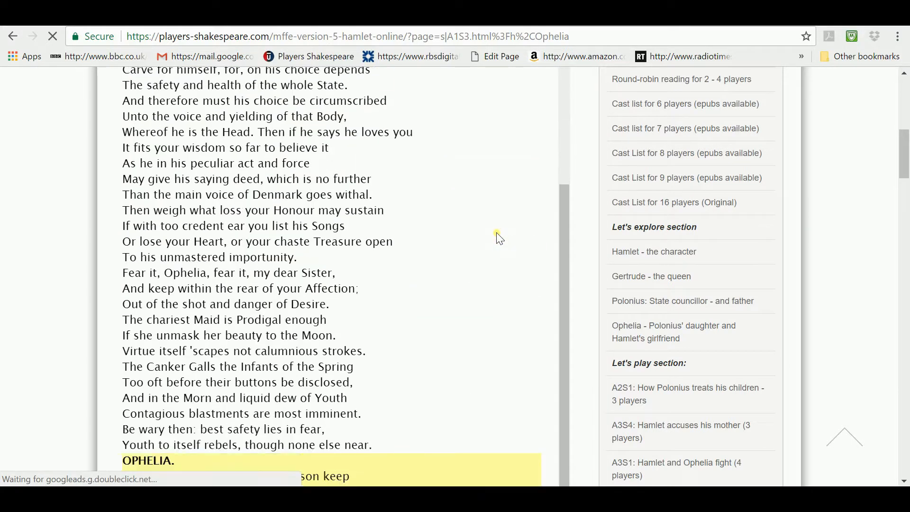
Step: Configure the reader for multi-part casting as Player 5/7 (Ambassador, Priest, Voltemand, Player, Ghost, Ophelia), keeping Highlight text, and apply the setting
scroll(498, 238, down, 9)
scroll(498, 239, up, 15)
scroll(496, 232, up, 15)
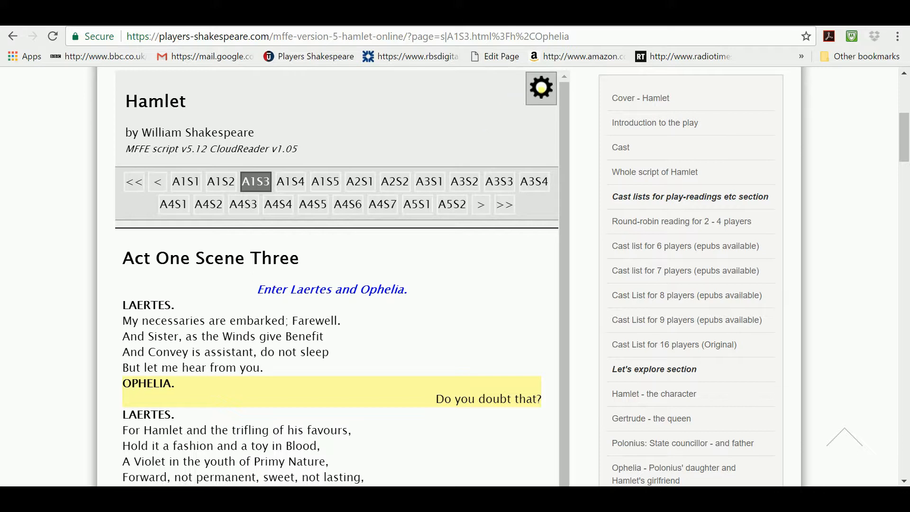
click(542, 88)
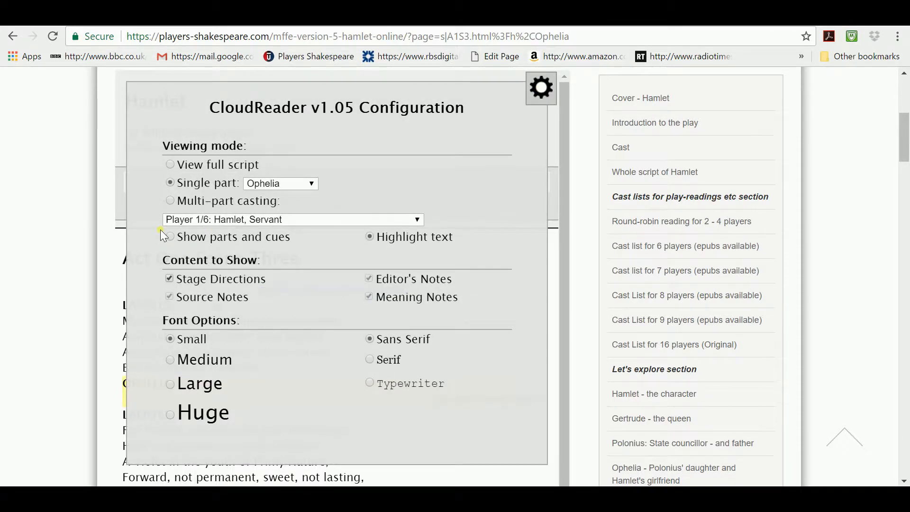
click(170, 200)
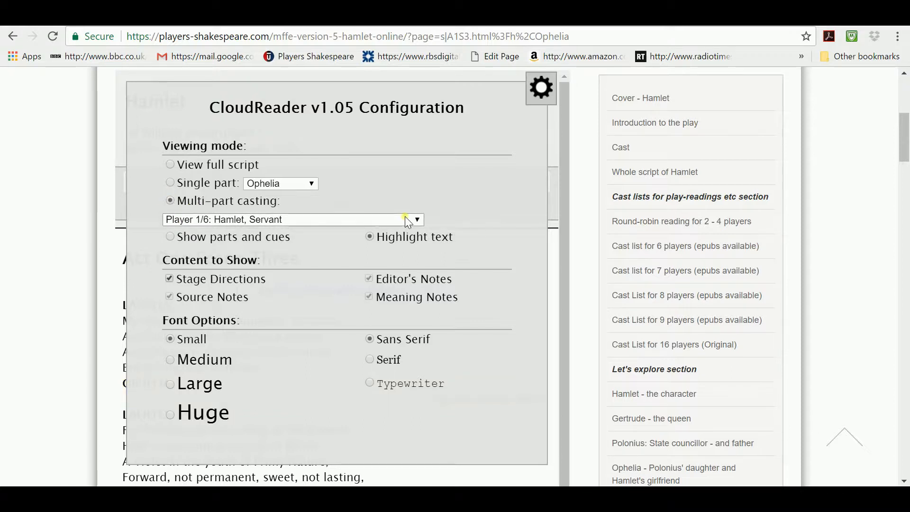
click(417, 220)
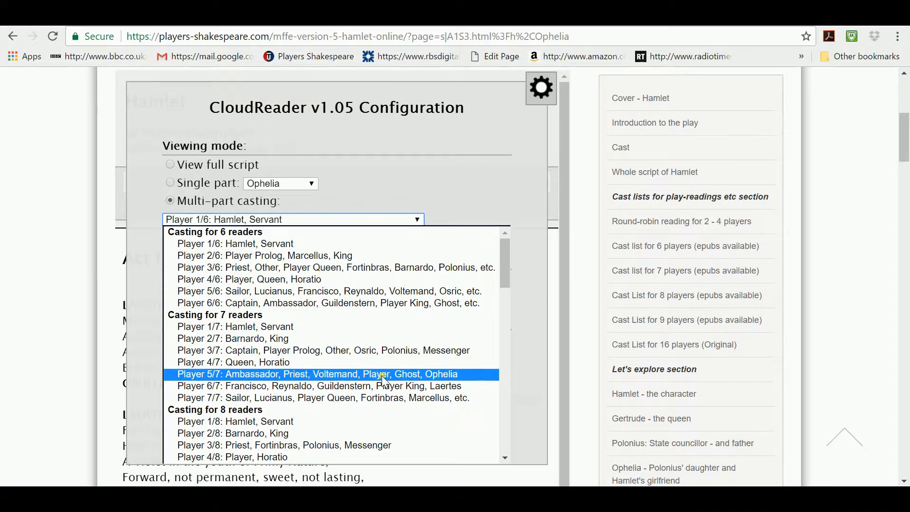
click(443, 374)
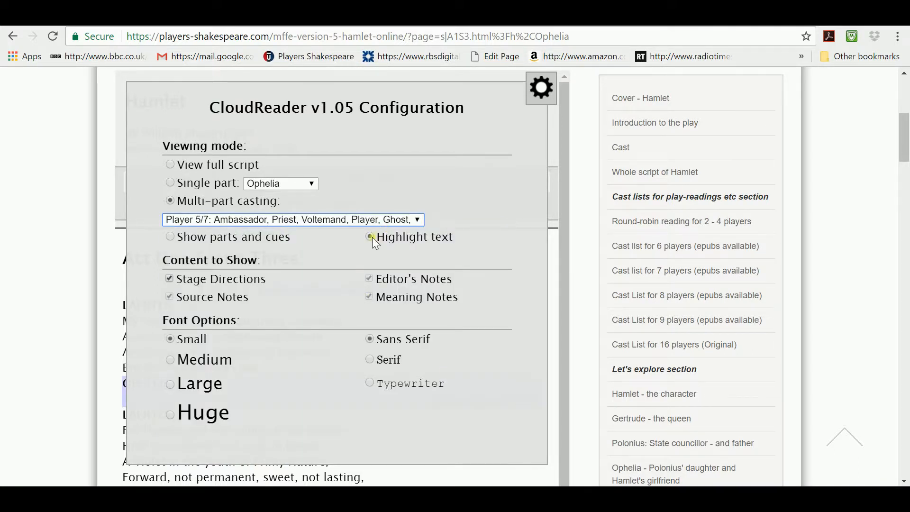
click(548, 92)
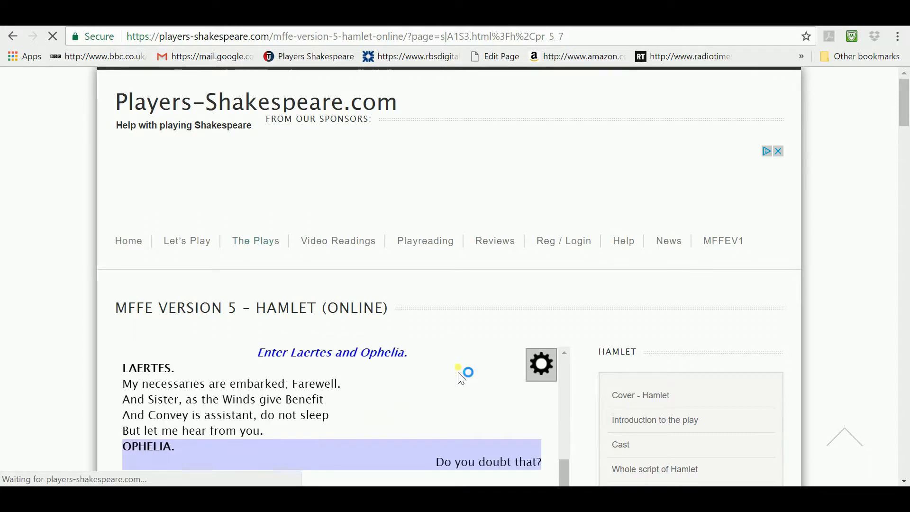
Step: Examine how Player 5/7's lines are highlighted through Act One Scene Three and return to the scene index
scroll(589, 386, down, 1)
scroll(574, 374, down, 3)
scroll(575, 376, down, 2)
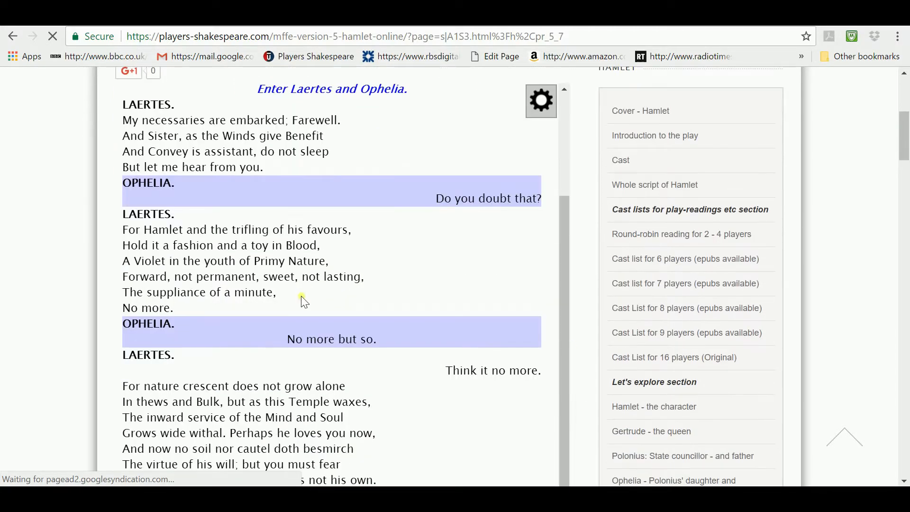
scroll(330, 261, down, 1)
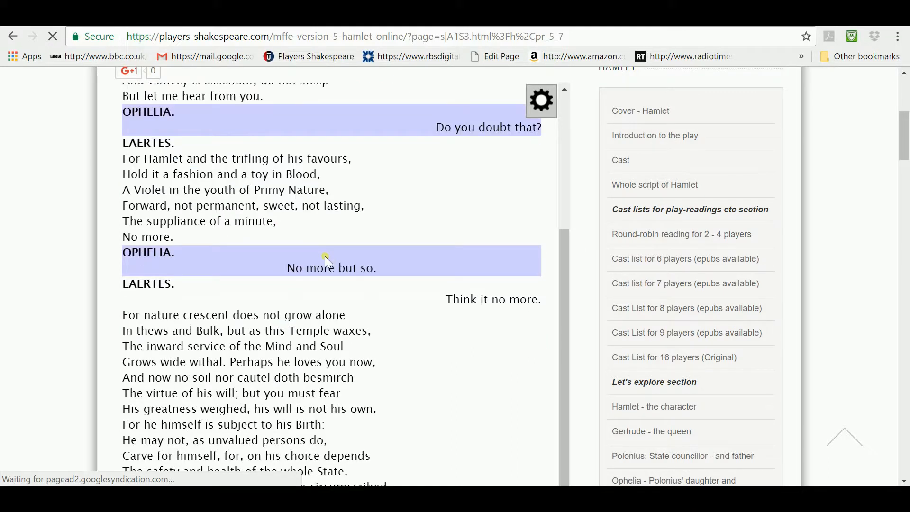
scroll(325, 256, down, 5)
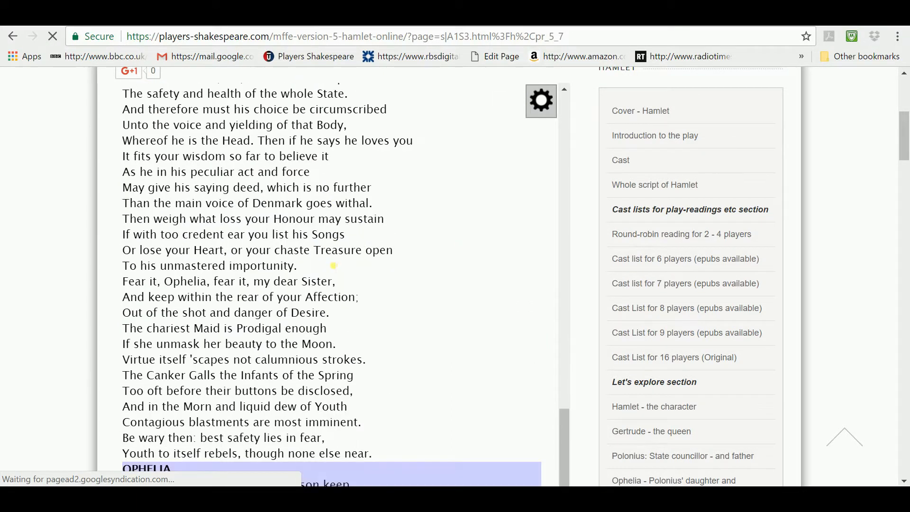
scroll(333, 266, down, 4)
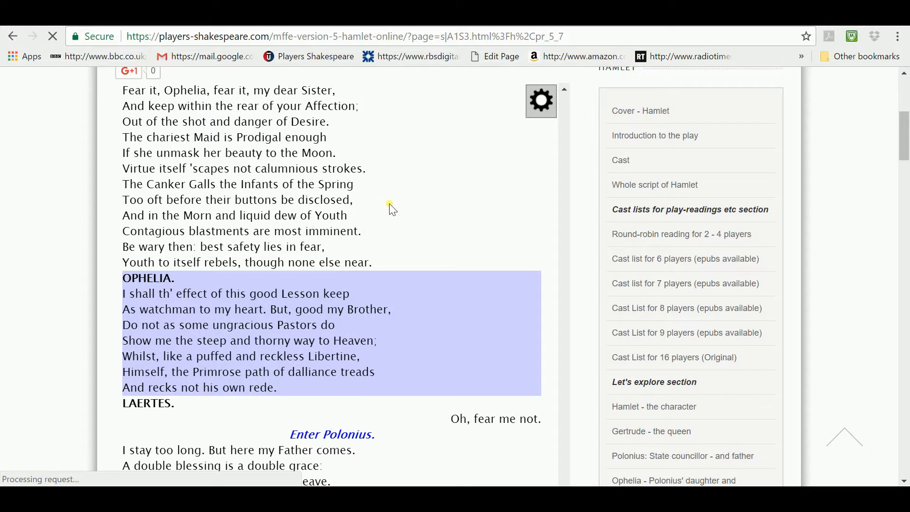
scroll(374, 208, up, 6)
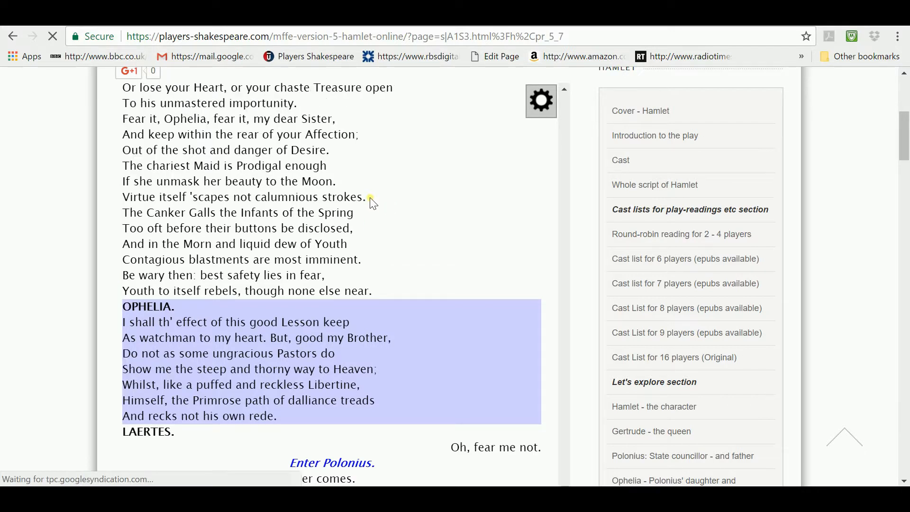
scroll(375, 217, up, 6)
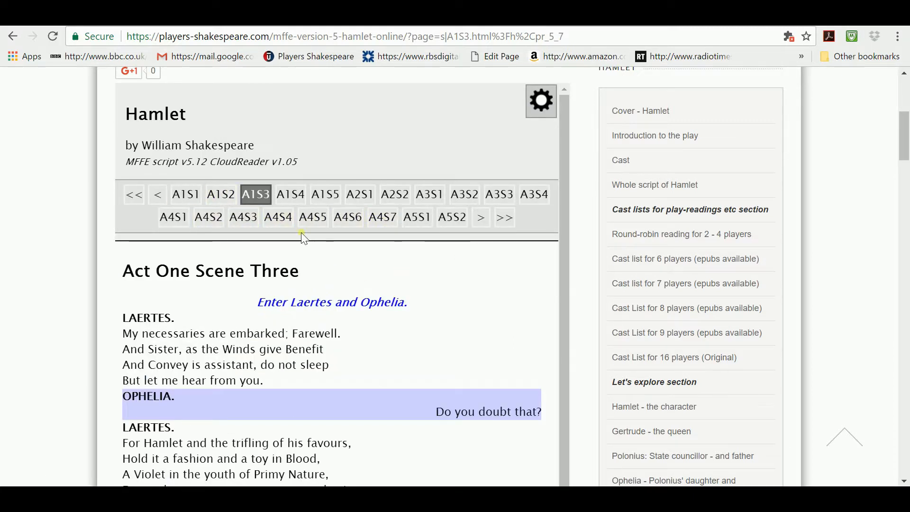
Step: Go to Act One Scene Five (A1S5) and view the Ghost's highlighted lines
click(334, 195)
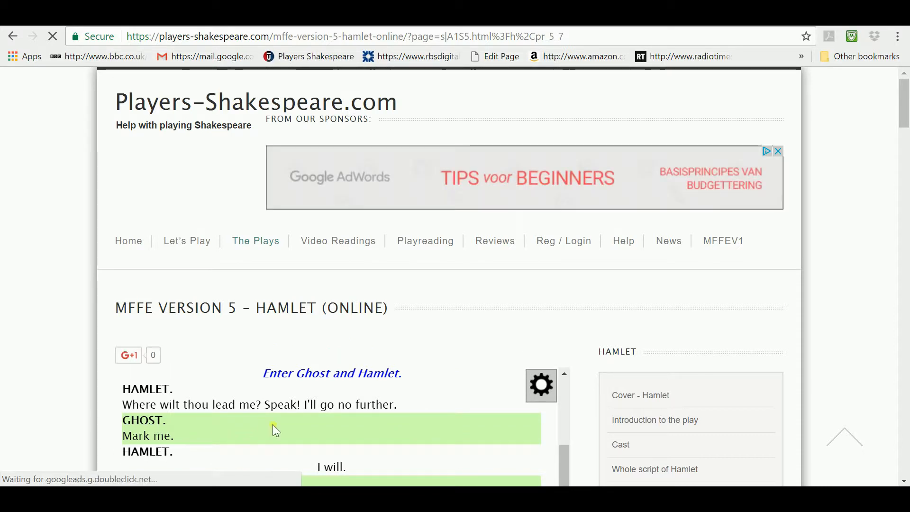
scroll(464, 381, down, 3)
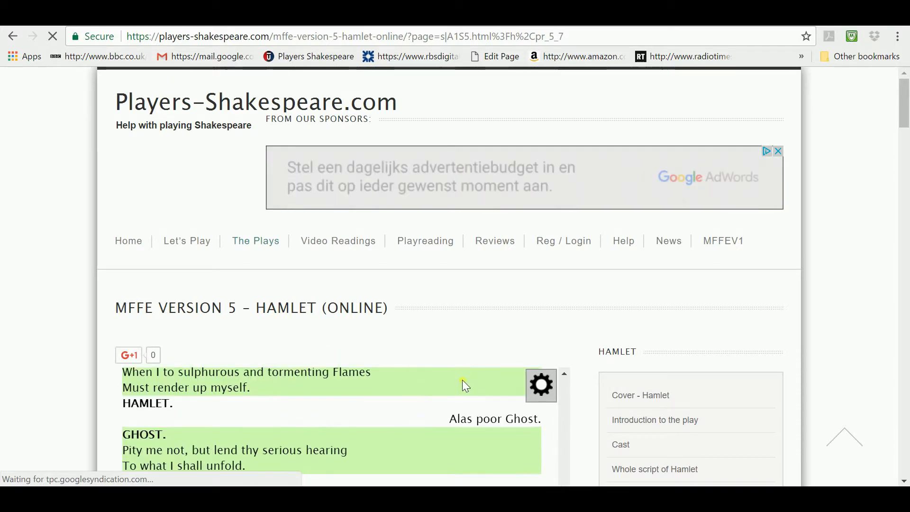
scroll(463, 384, down, 2)
scroll(575, 422, down, 5)
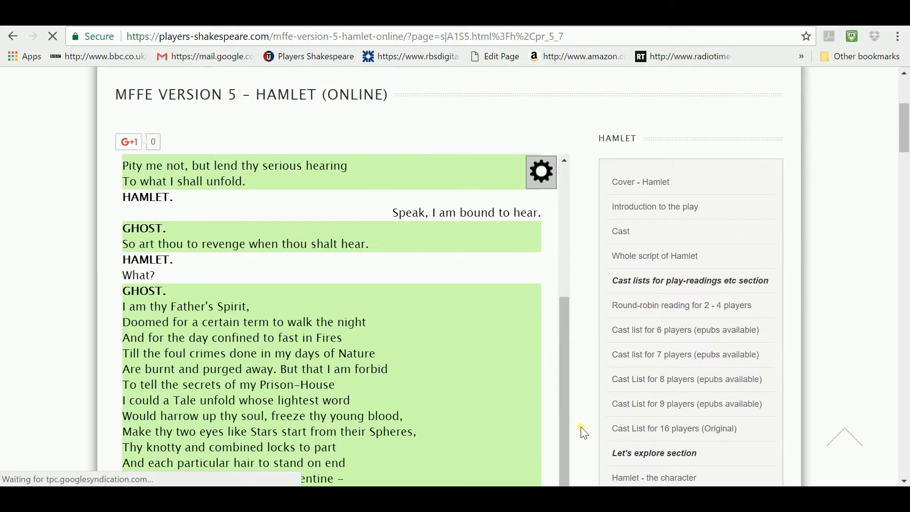
scroll(583, 432, down, 2)
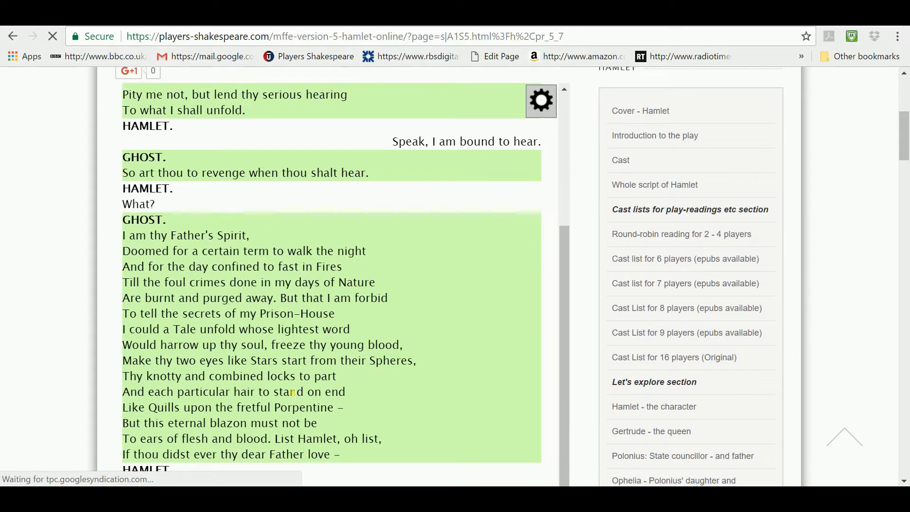
scroll(293, 392, up, 4)
scroll(293, 395, down, 3)
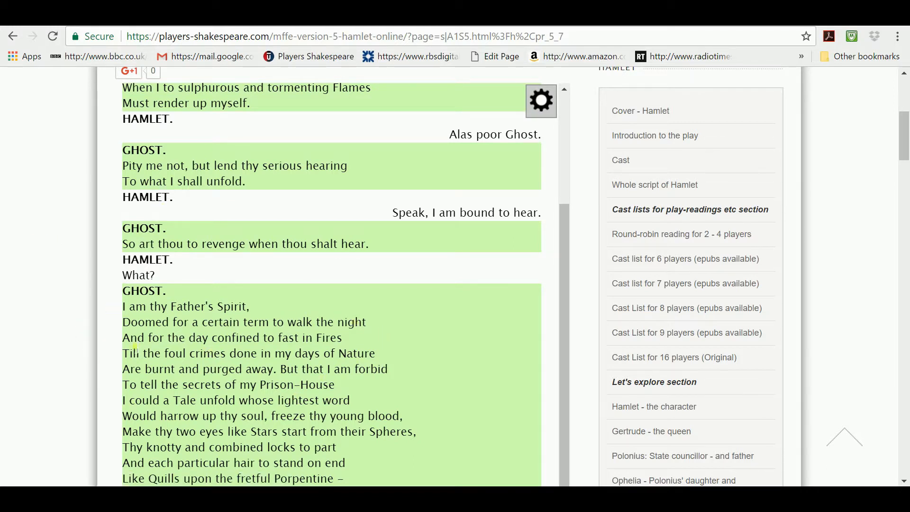
Step: Set the reader's font size to Medium and return to the script
click(541, 105)
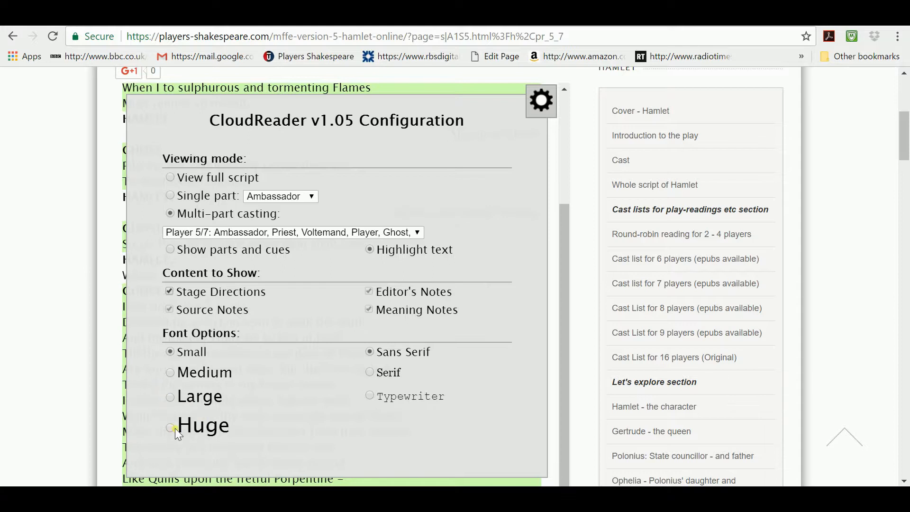
click(171, 374)
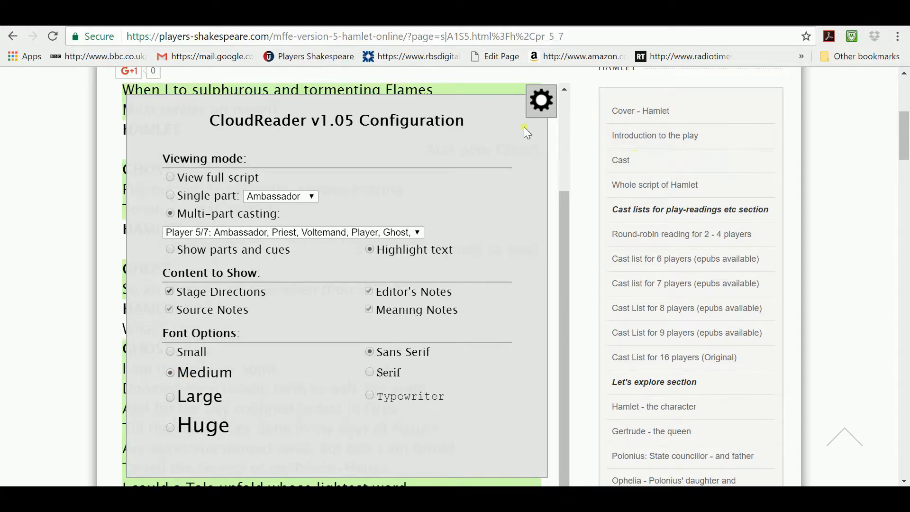
click(548, 106)
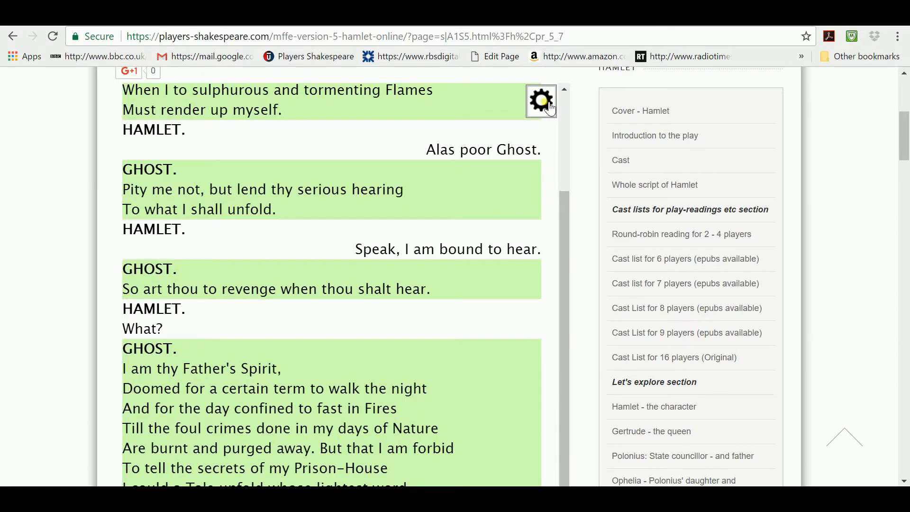
Step: Set the reader's font size to Huge and view the opening exchange between Hamlet and the Ghost
click(540, 100)
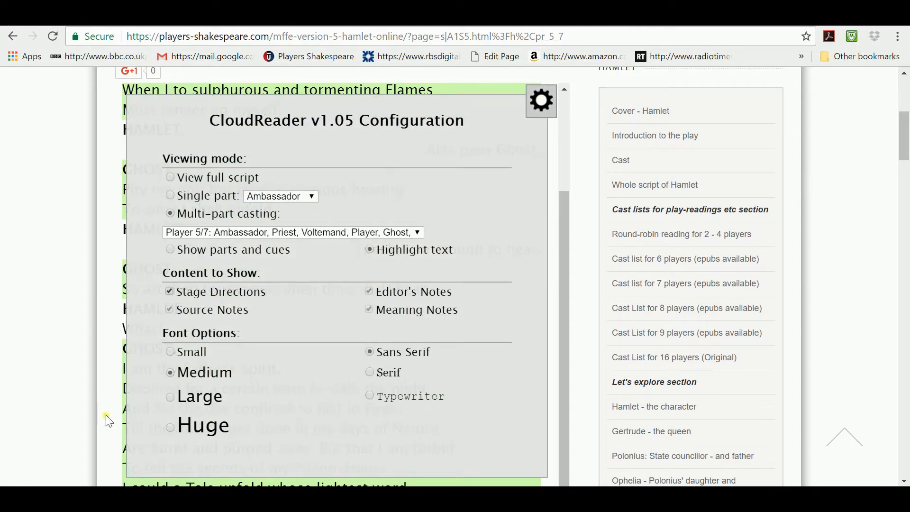
click(169, 429)
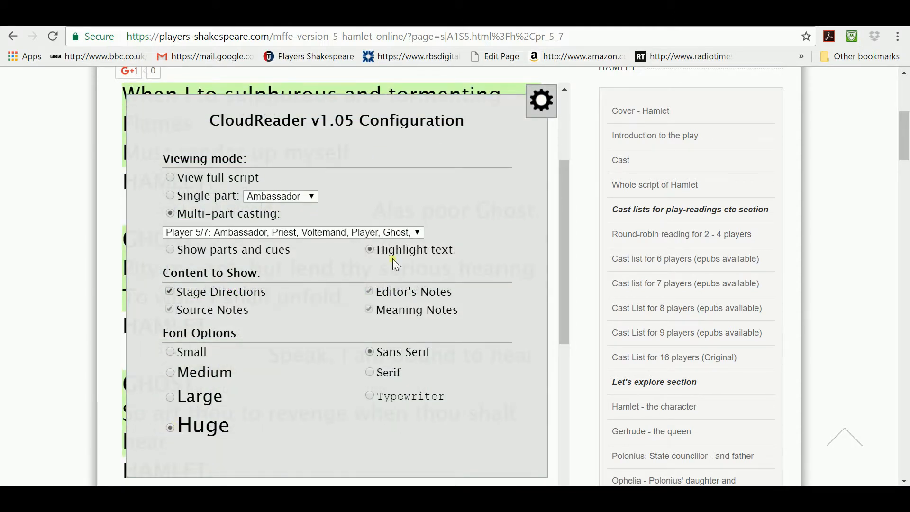
click(550, 108)
scroll(388, 289, down, 1)
scroll(387, 289, up, 2)
scroll(388, 288, up, 4)
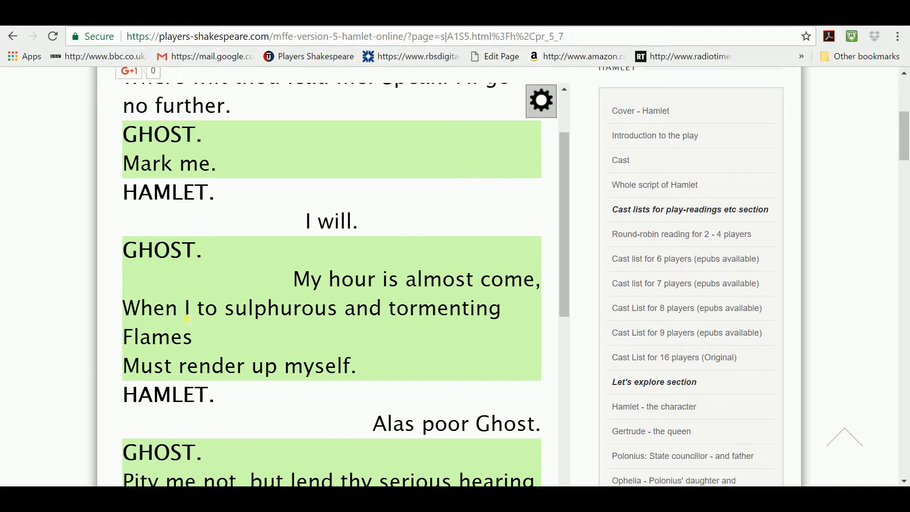
Step: Set the reader's font to Medium size and Serif style, and check the Ghost's speech in the script
click(546, 105)
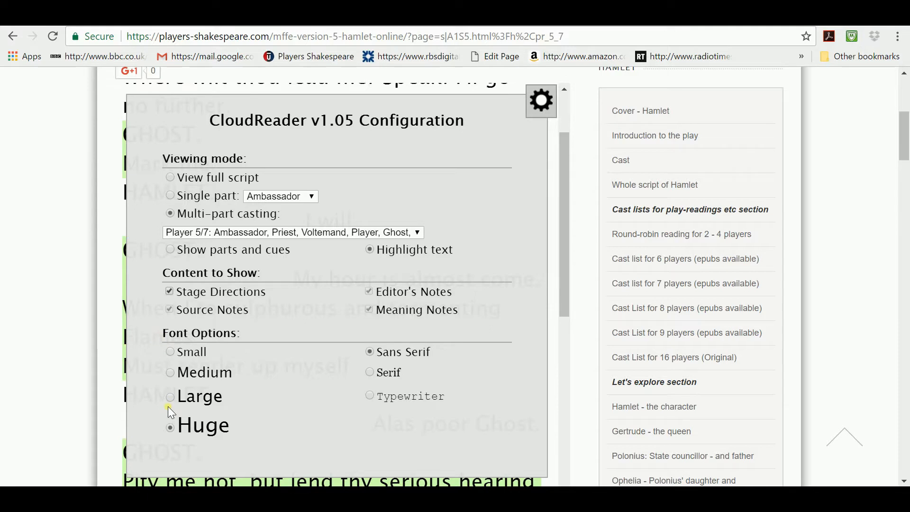
click(170, 372)
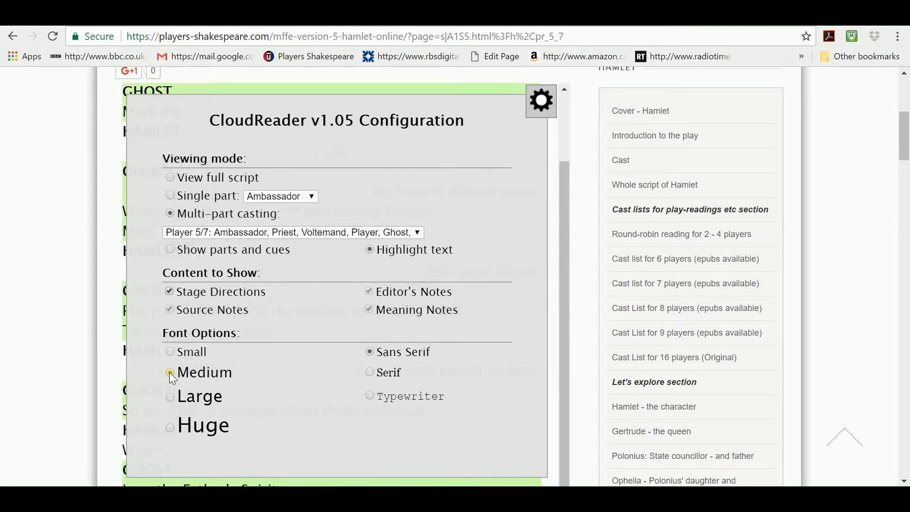
click(370, 373)
click(370, 372)
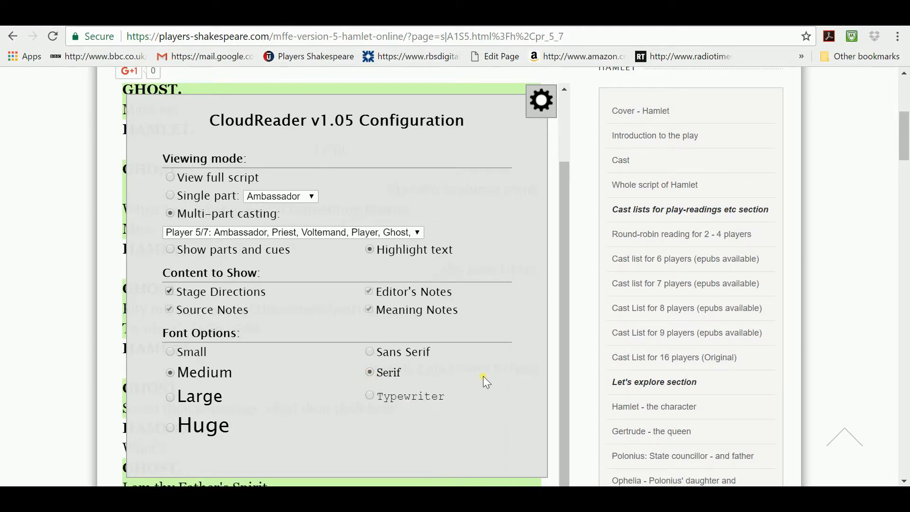
click(538, 104)
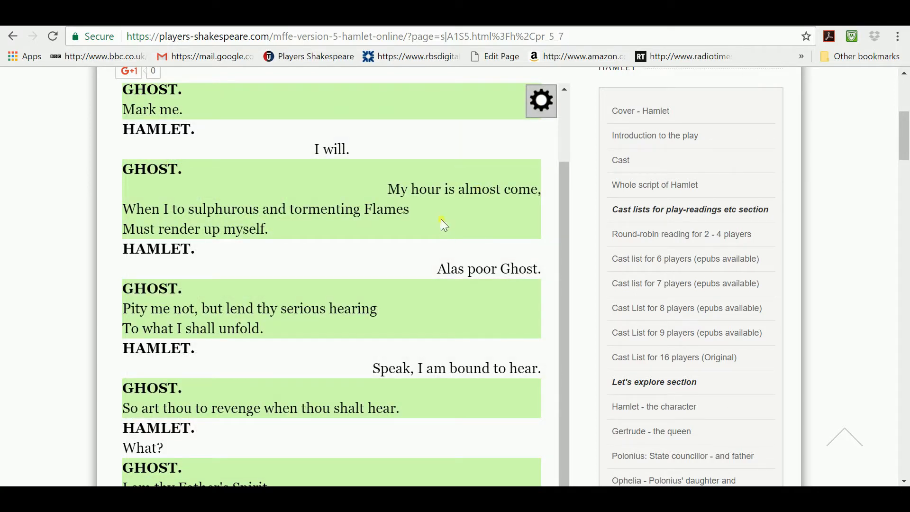
scroll(443, 221, down, 4)
scroll(443, 221, down, 1)
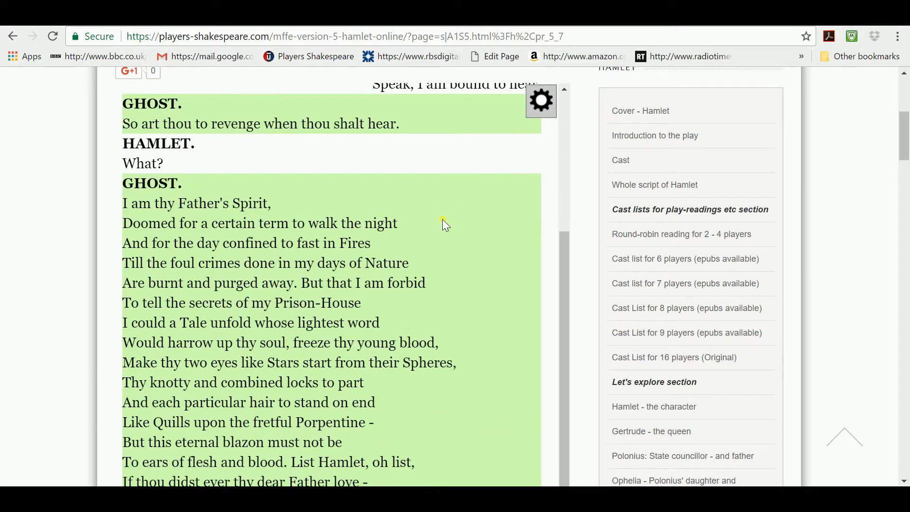
scroll(446, 219, down, 1)
Step: Return to the site's home page and look through the table of published plays
scroll(448, 239, up, 7)
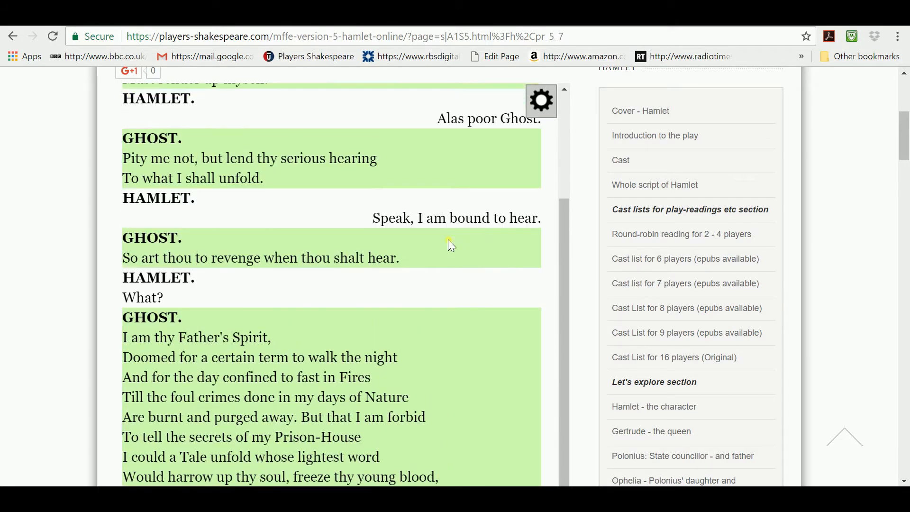
scroll(447, 239, up, 1)
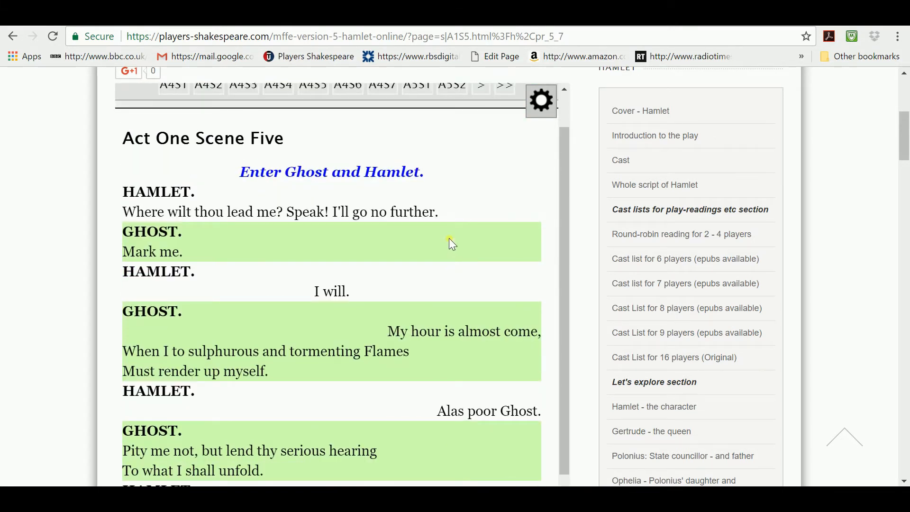
scroll(449, 239, up, 2)
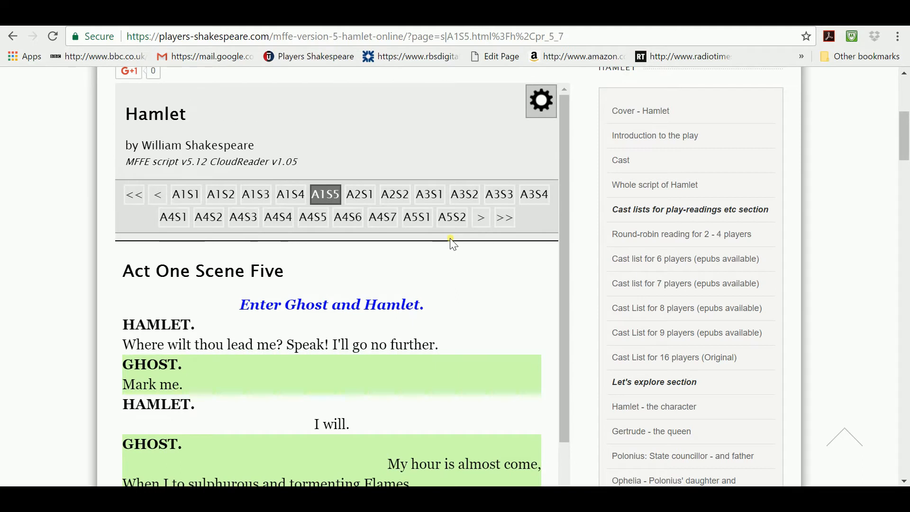
scroll(441, 244, up, 3)
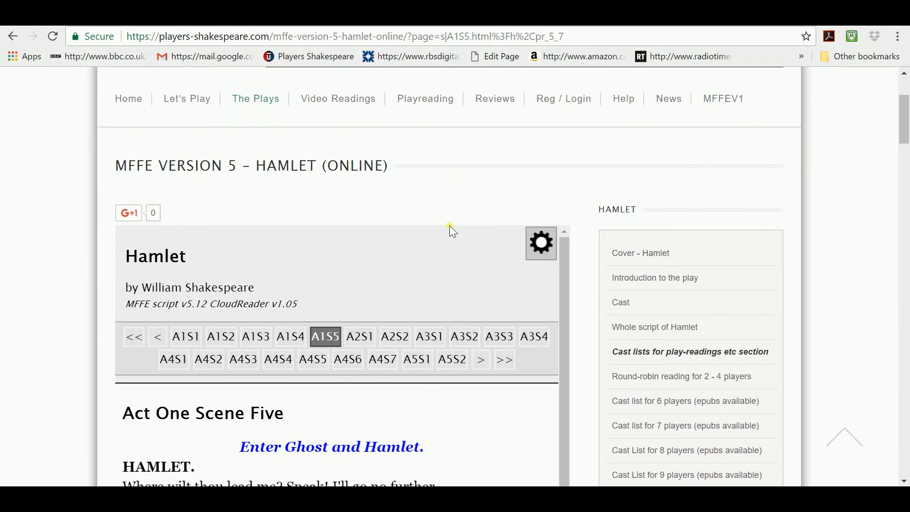
click(128, 101)
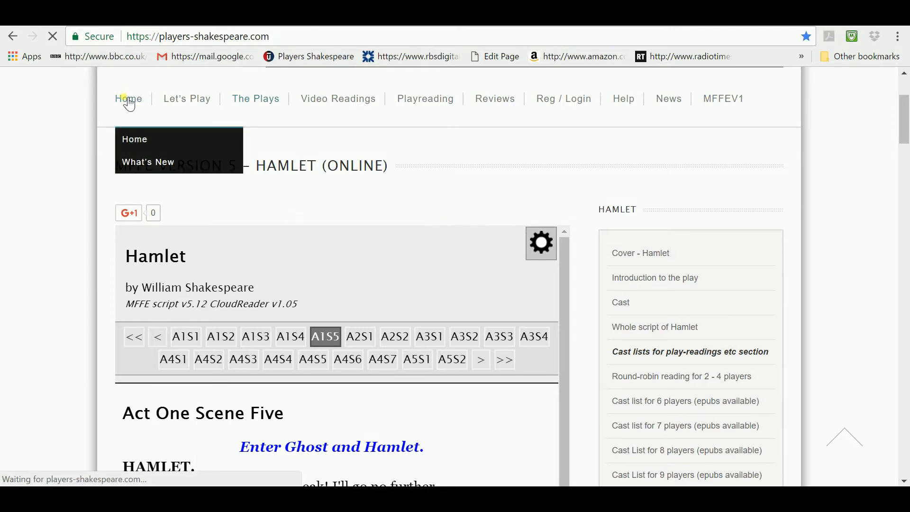
scroll(506, 282, down, 6)
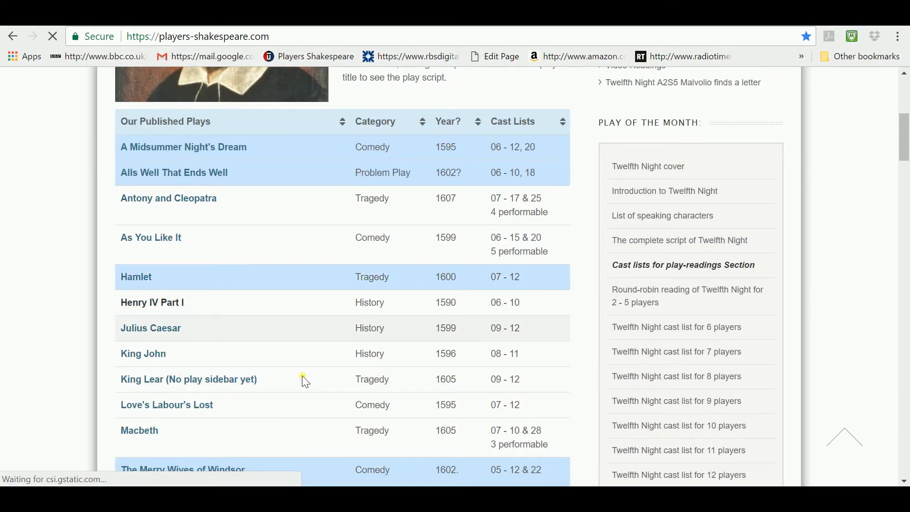
scroll(303, 391, down, 2)
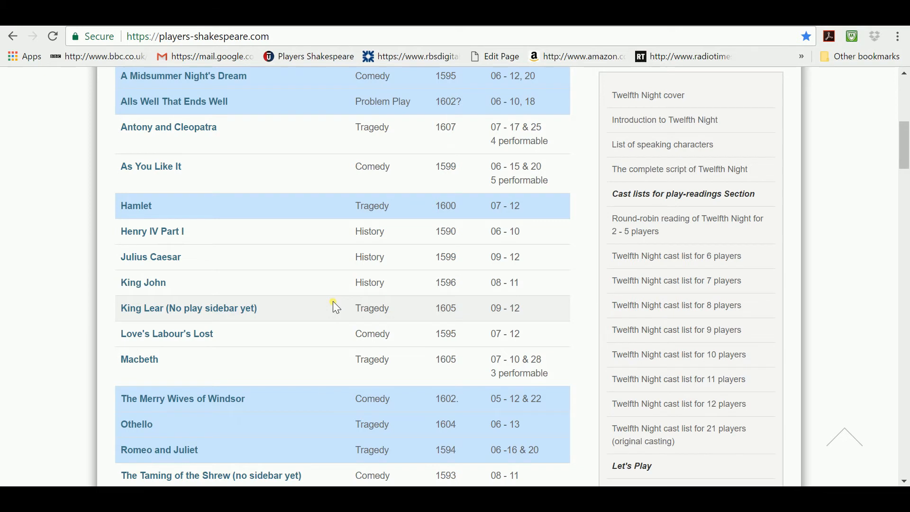
scroll(333, 302, up, 3)
scroll(371, 310, up, 2)
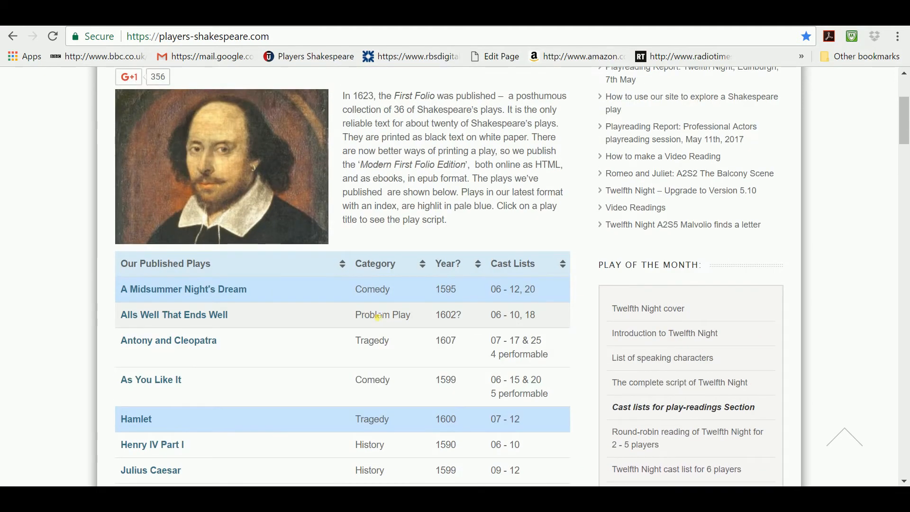